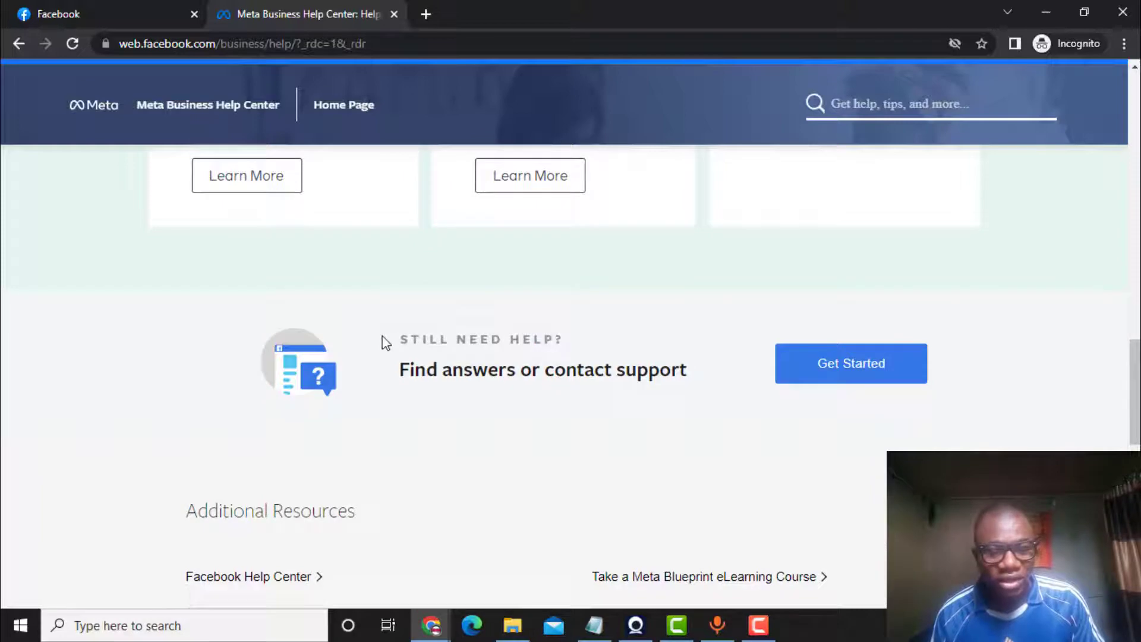
# Step: Look over the Meta Business Help Center home page to find the section for contacting support
pyautogui.moveTo(469, 335); pyautogui.dragTo(611, 336)
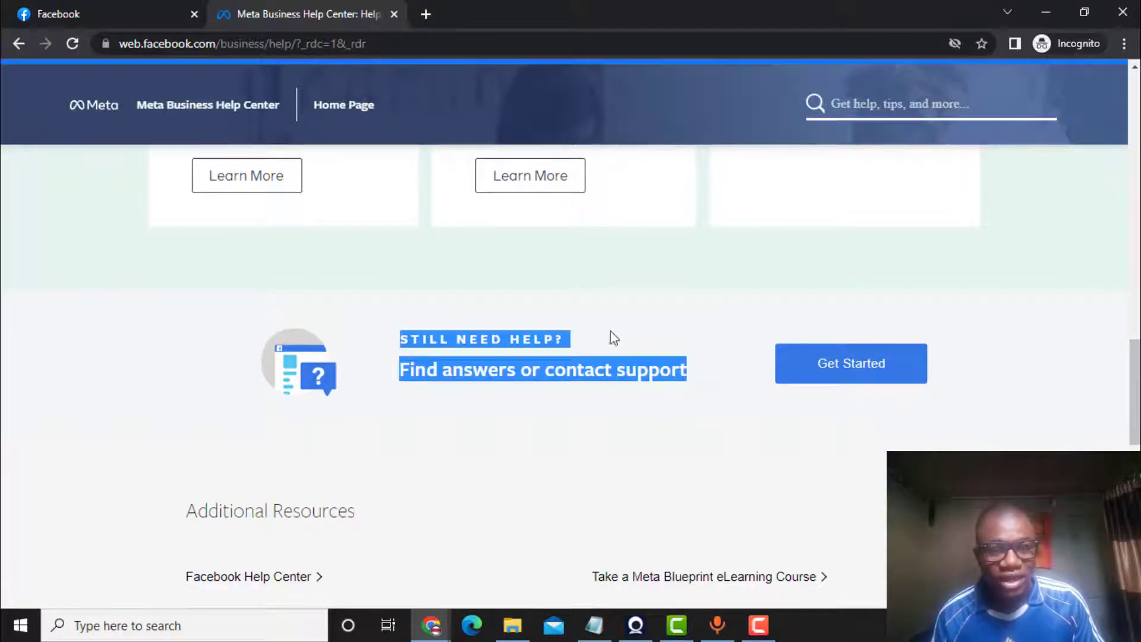
pyautogui.click(611, 336)
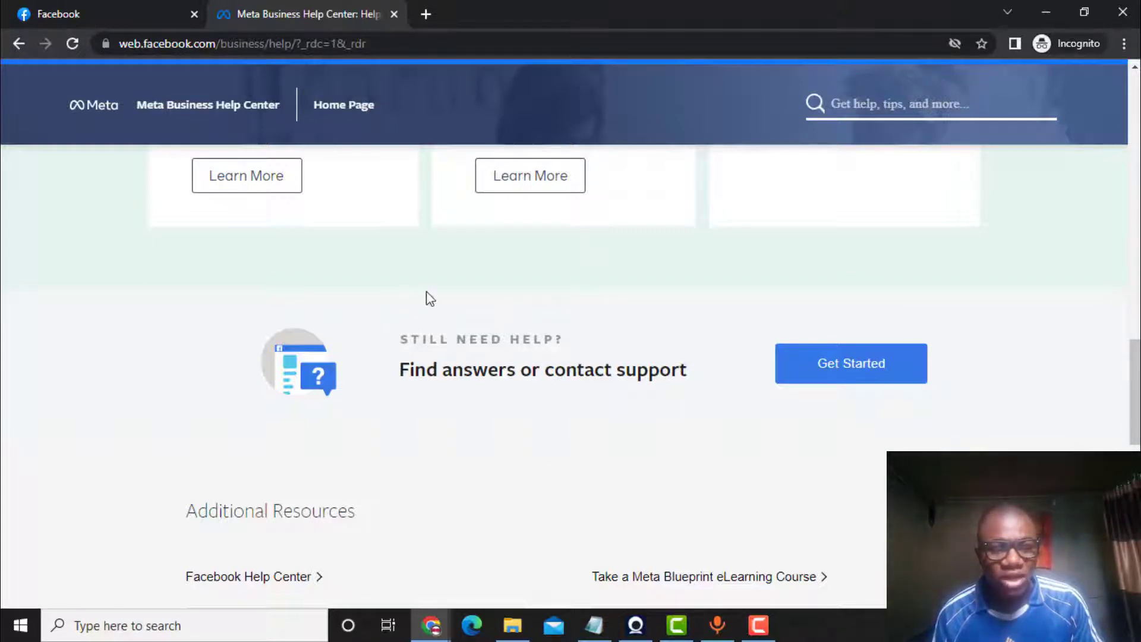
pyautogui.scroll(4, 425, 295)
pyautogui.scroll(12, 428, 294)
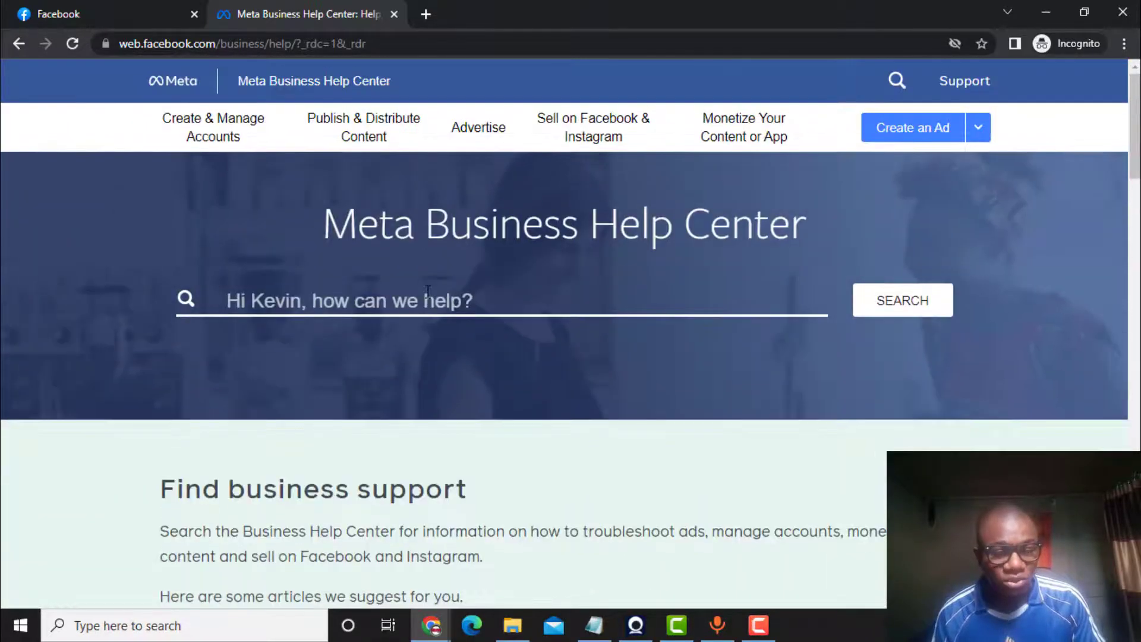
pyautogui.scroll(-4, 428, 291)
pyautogui.scroll(-20, 428, 292)
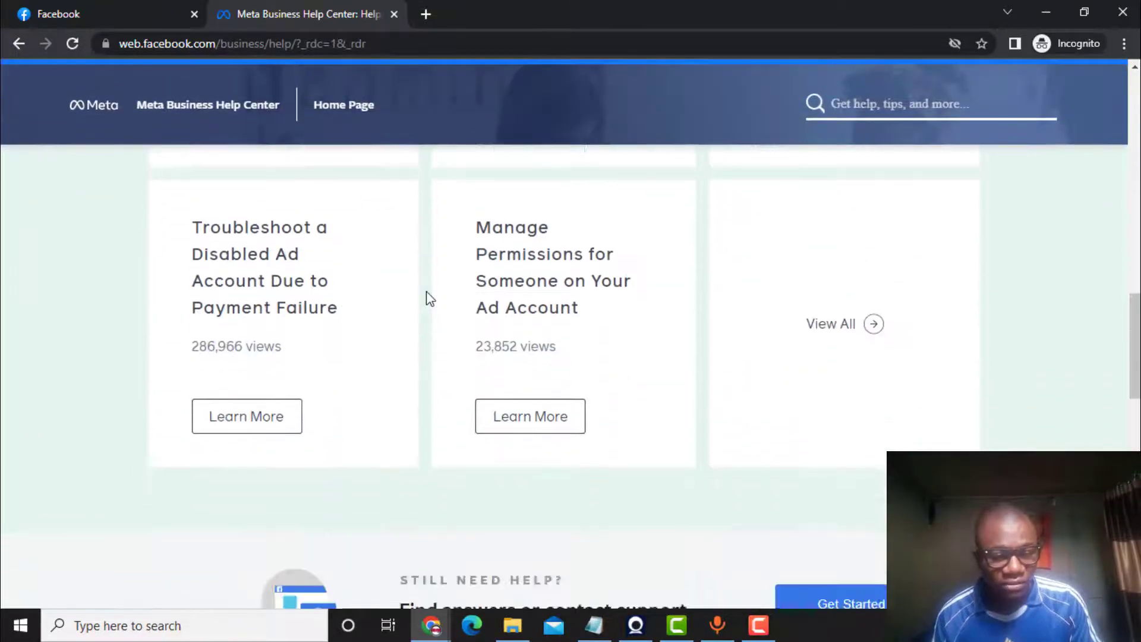
pyautogui.scroll(-5, 444, 398)
pyautogui.scroll(10, 444, 397)
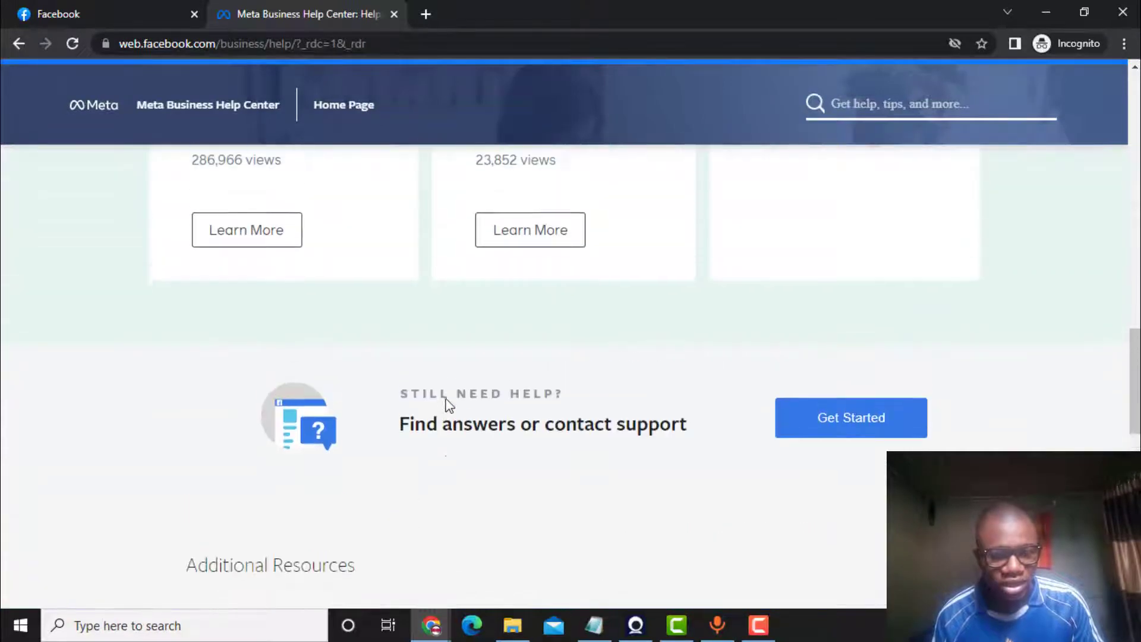
# Step: Get started with the "Find answers or contact support" option to reach the Get Support page
pyautogui.moveTo(379, 392); pyautogui.dragTo(696, 404)
pyautogui.click(697, 405)
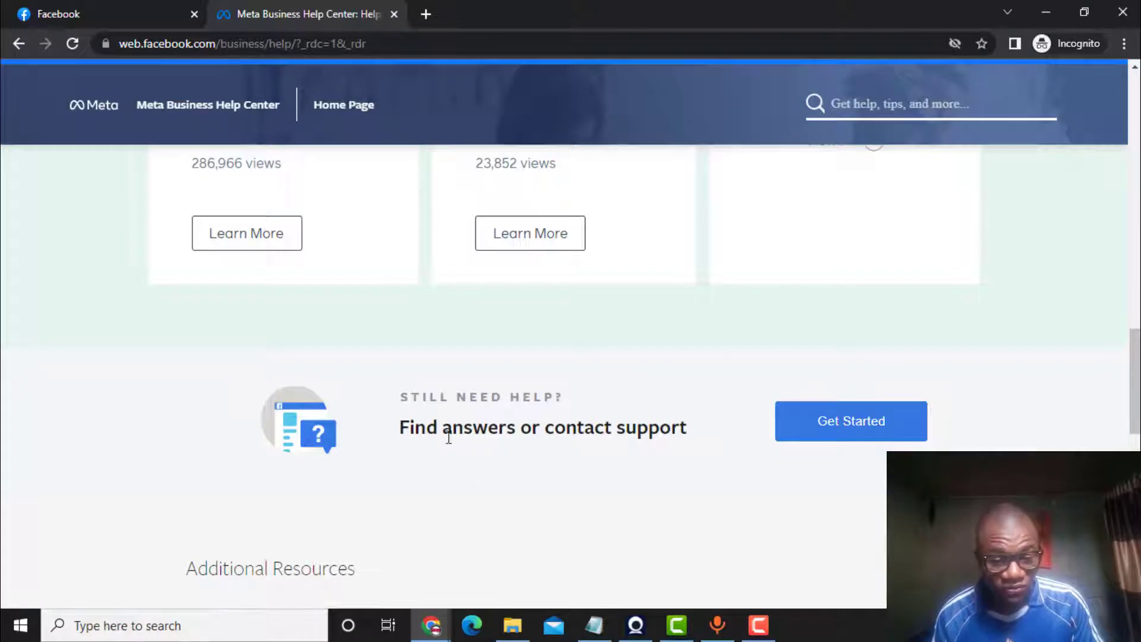
pyautogui.moveTo(448, 438); pyautogui.dragTo(683, 440)
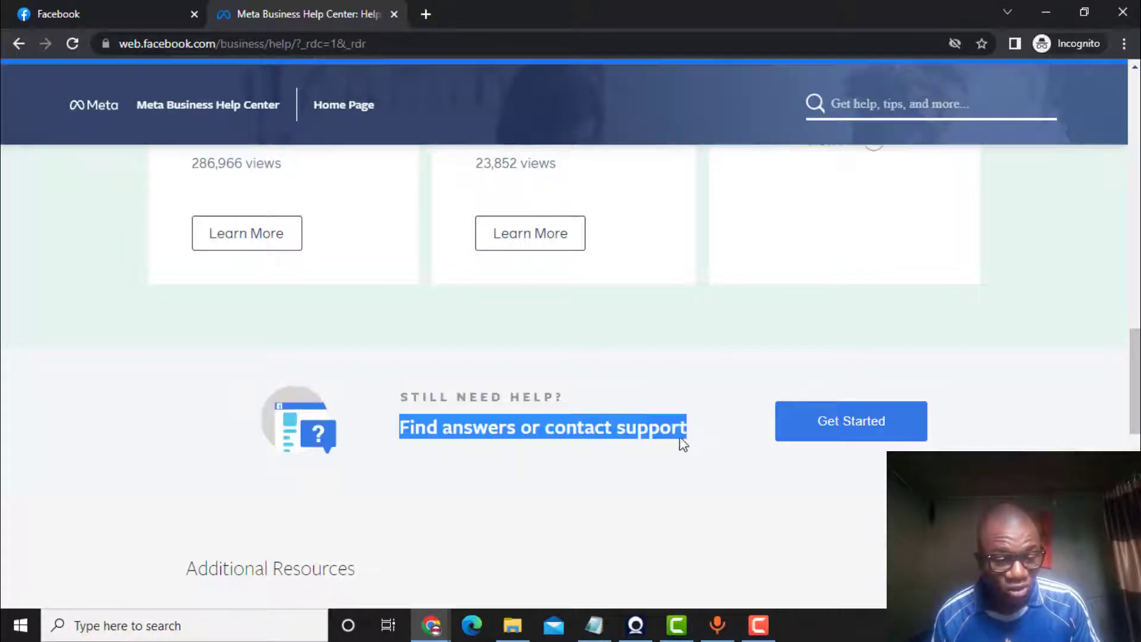
pyautogui.click(726, 474)
pyautogui.click(804, 426)
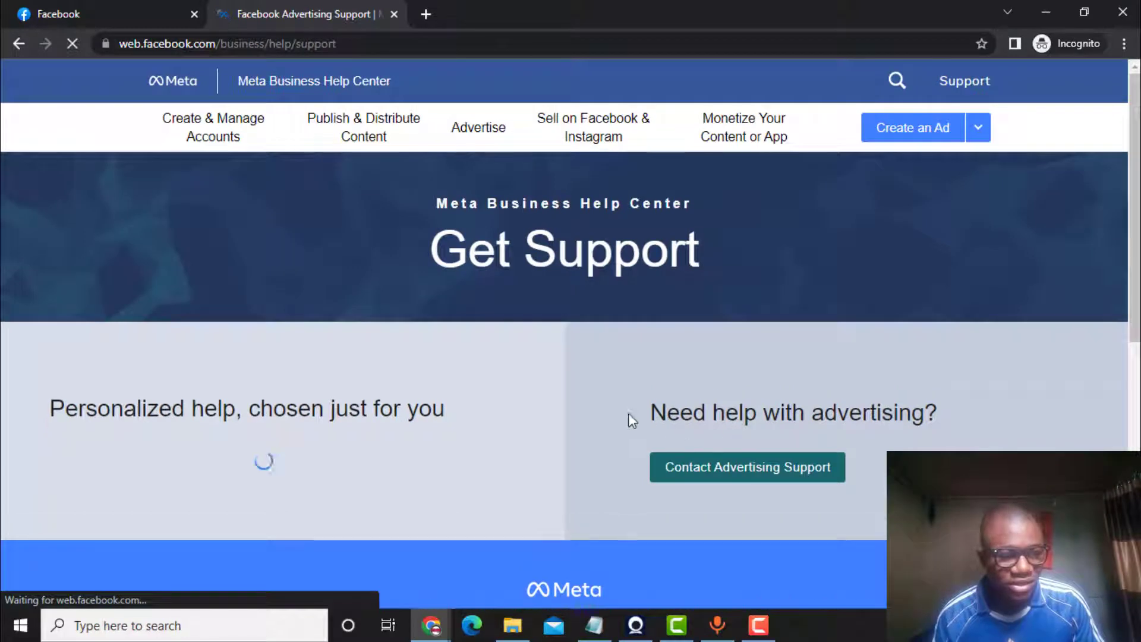
# Step: Open Contact Advertising Support for help with advertising
pyautogui.moveTo(612, 425); pyautogui.dragTo(935, 421)
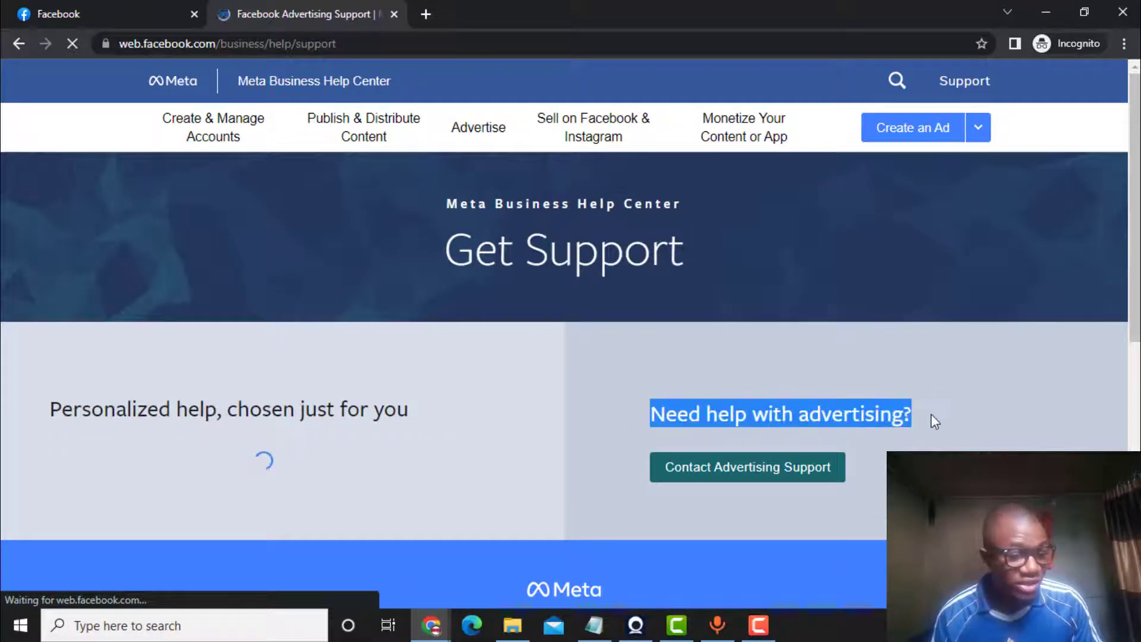
pyautogui.click(930, 414)
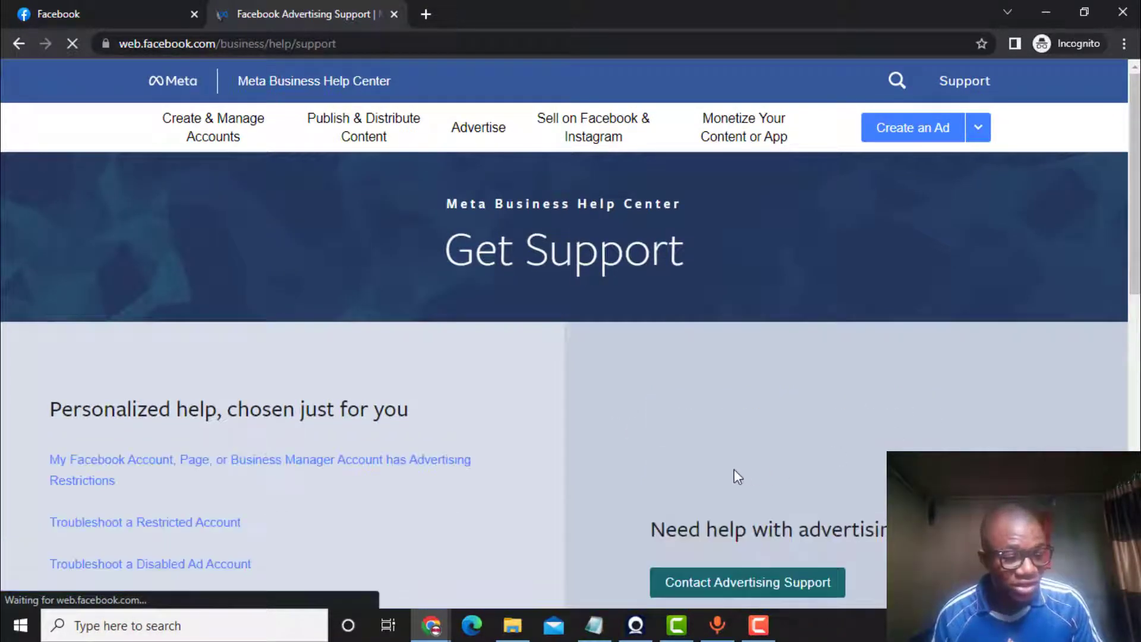
pyautogui.scroll(-1, 743, 490)
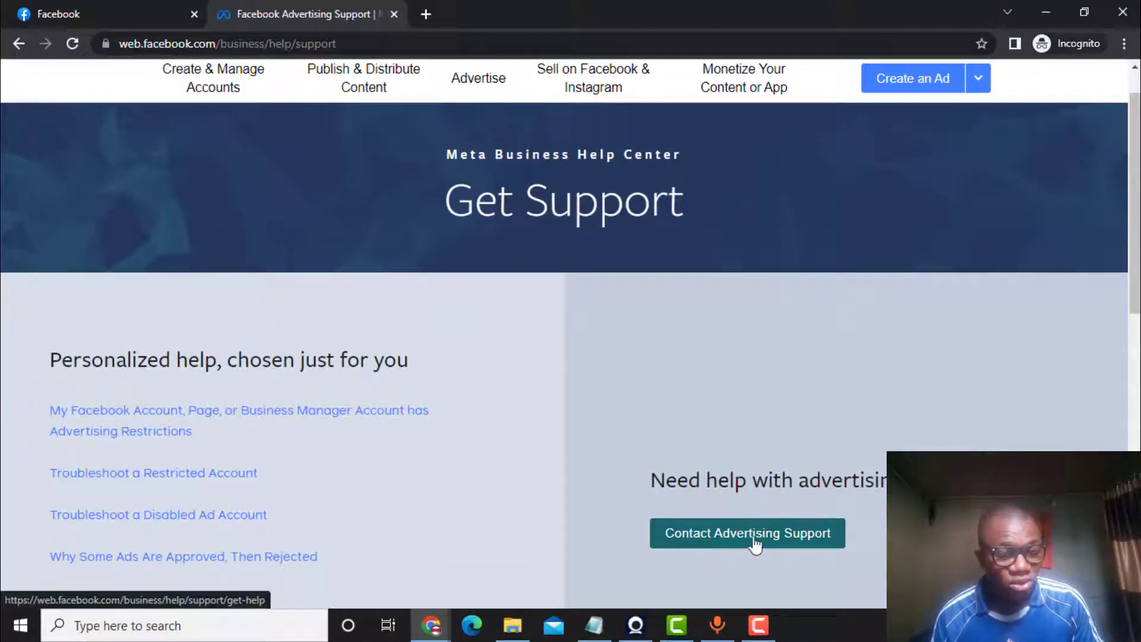
pyautogui.click(722, 538)
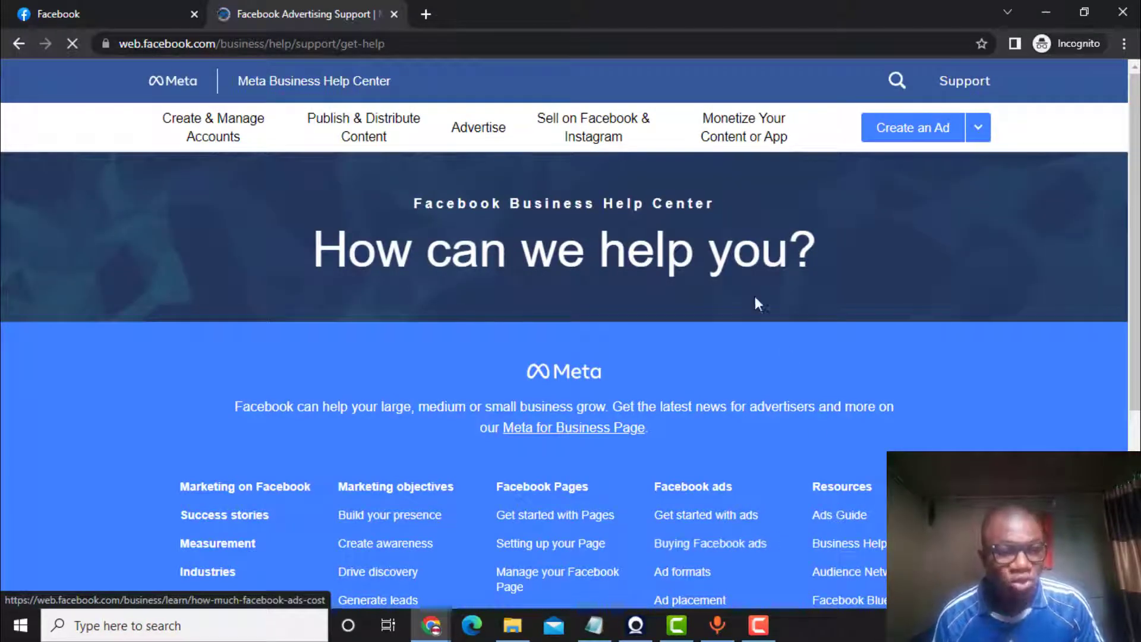
# Step: Choose the Mike inc Page as the asset that needs help
pyautogui.scroll(-2, 746, 290)
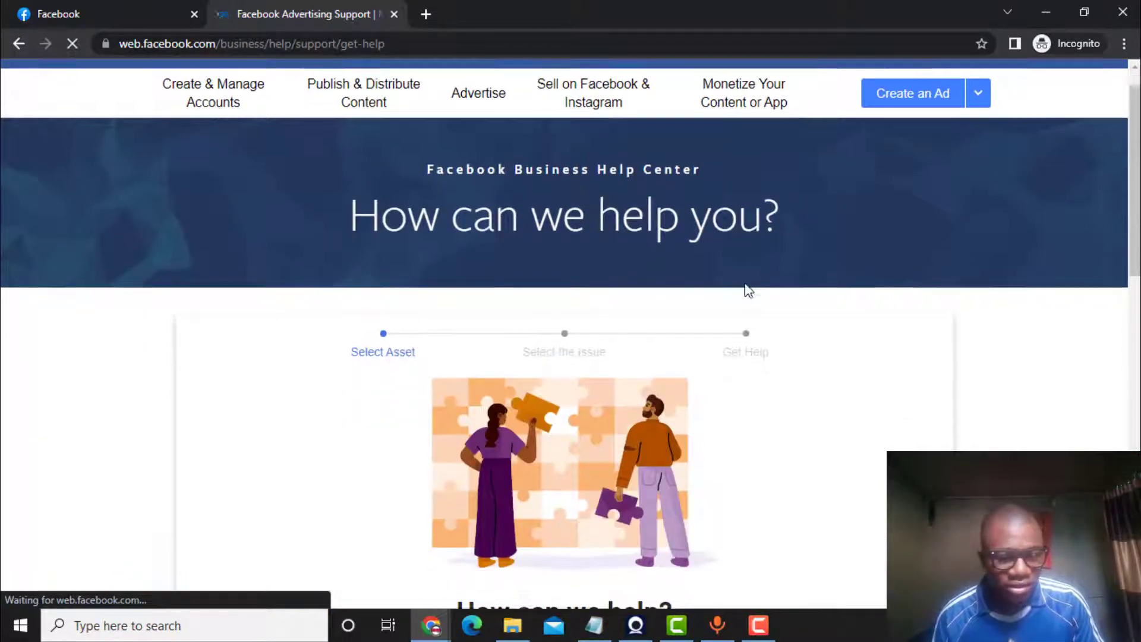
pyautogui.scroll(-8, 745, 286)
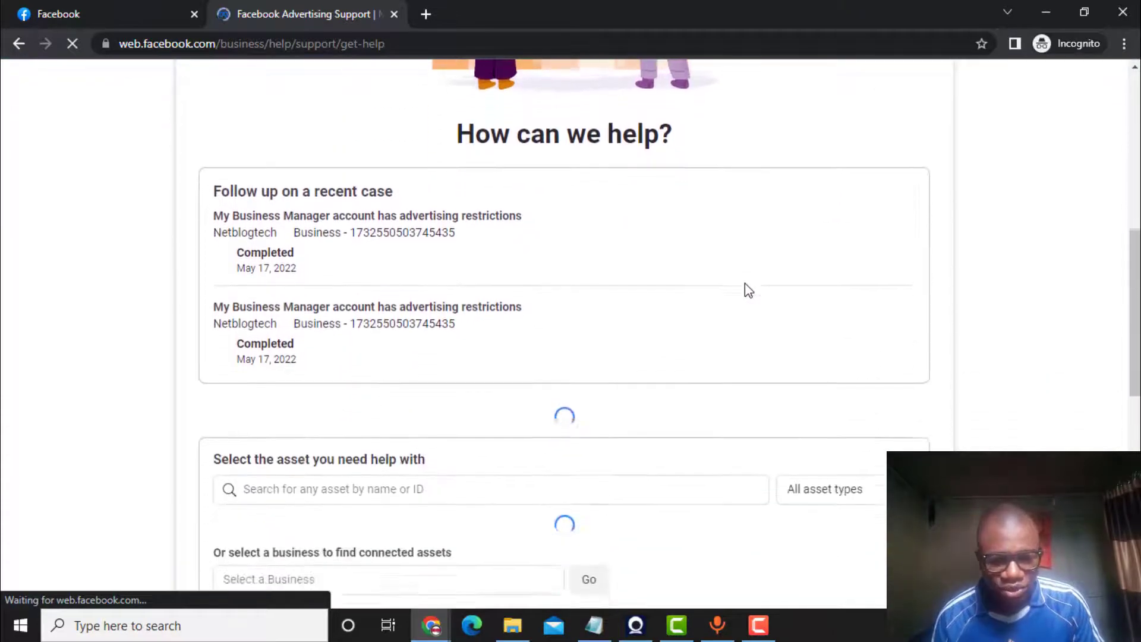
pyautogui.scroll(2, 360, 296)
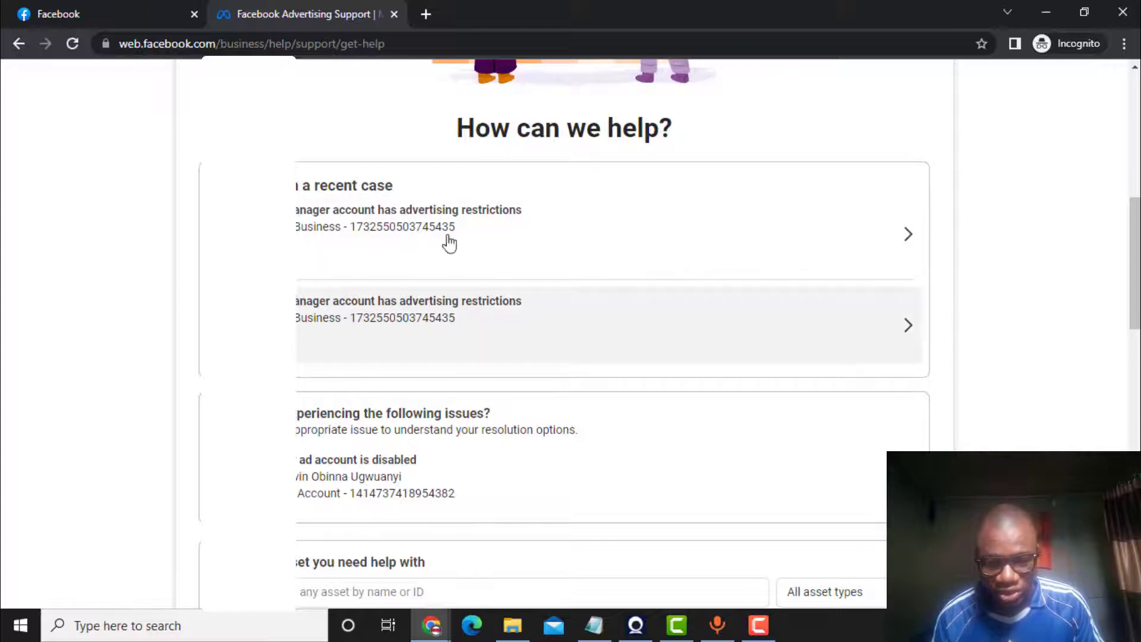
pyautogui.scroll(-3, 450, 393)
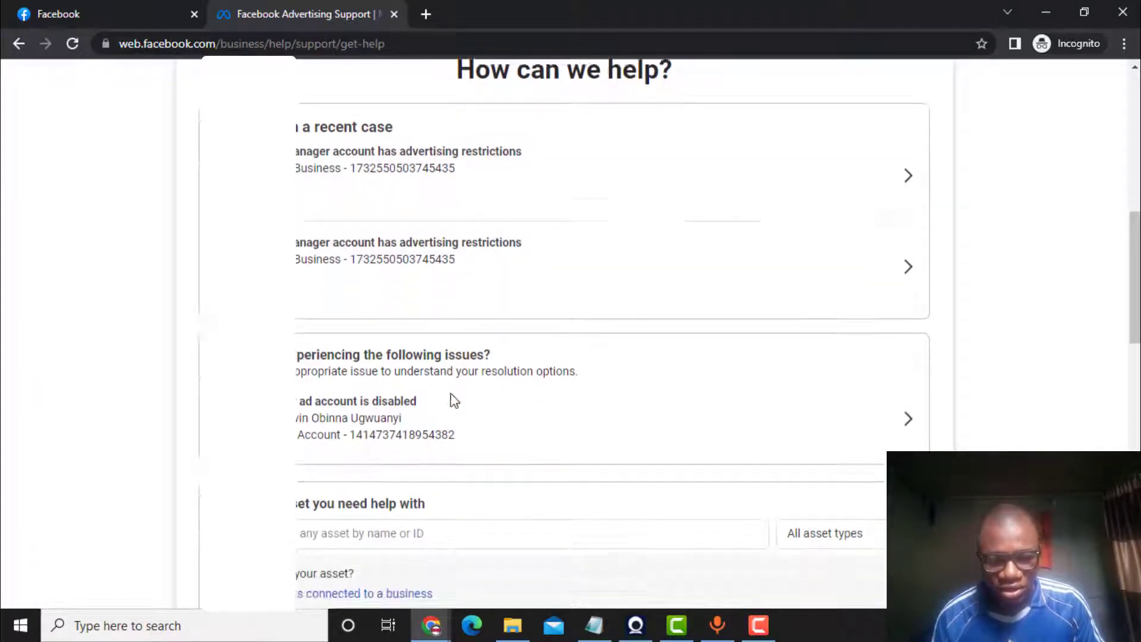
pyautogui.scroll(-5, 451, 393)
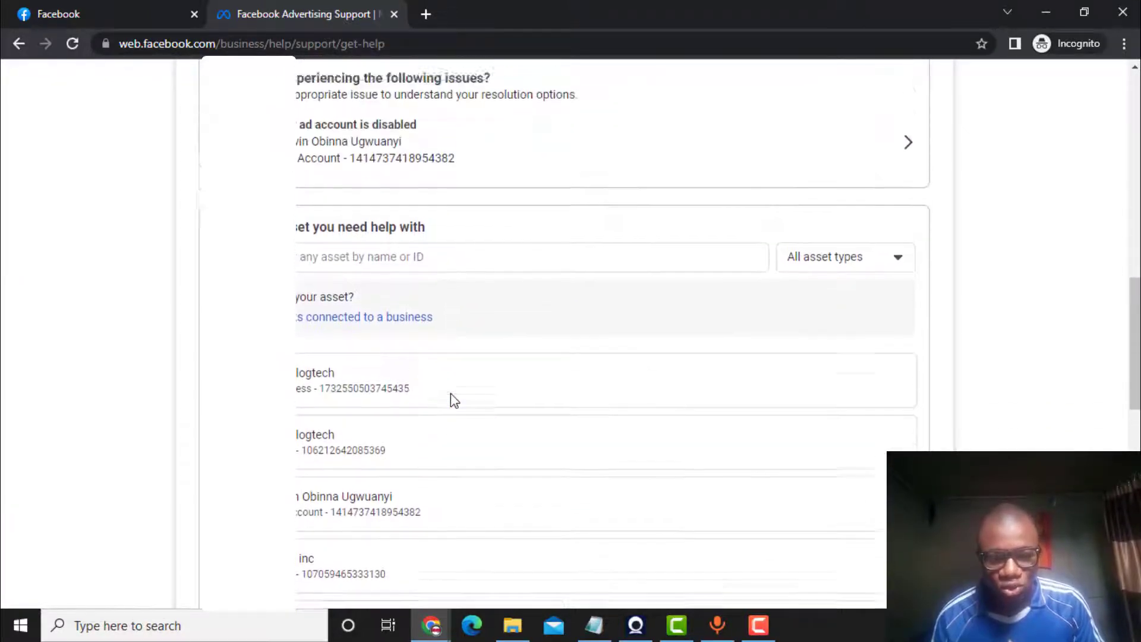
pyautogui.scroll(-5, 450, 393)
pyautogui.scroll(4, 451, 394)
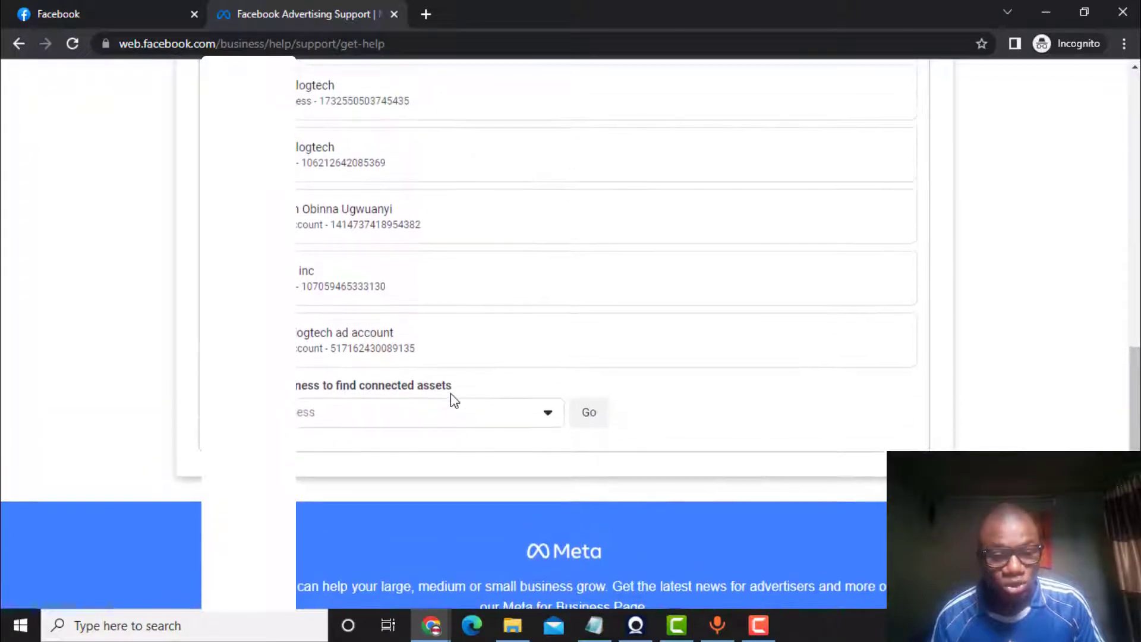
pyautogui.scroll(1, 446, 416)
pyautogui.scroll(-3, 441, 464)
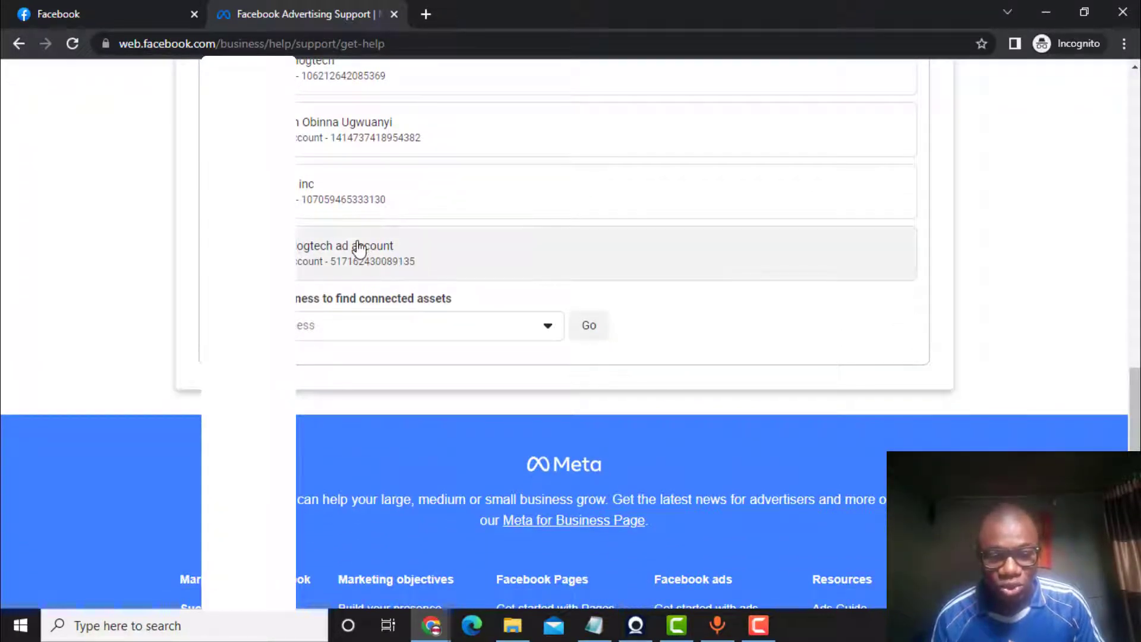
pyautogui.scroll(1, 359, 249)
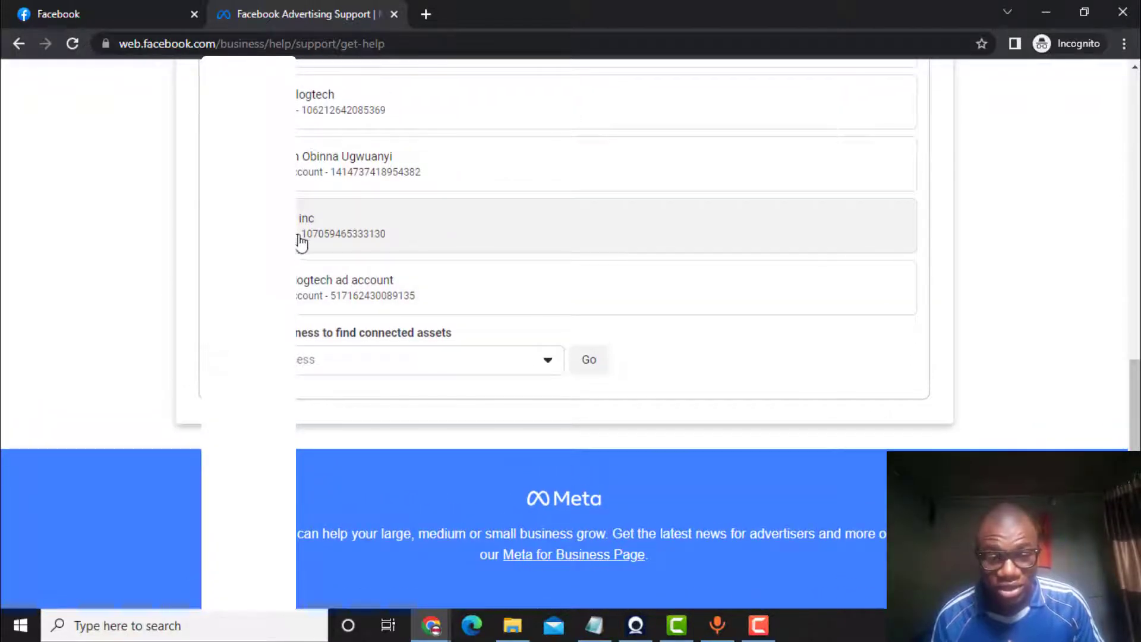
pyautogui.click(347, 230)
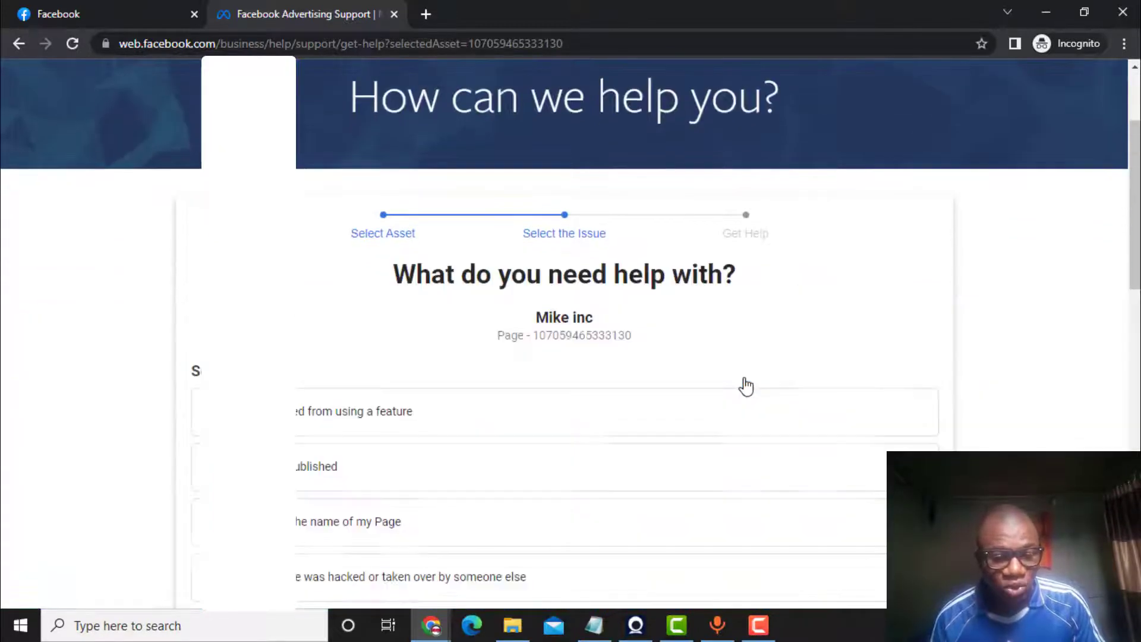
# Step: Load the rest of the issue list for the Page and select the Other Page issue option
pyautogui.scroll(-5, 747, 387)
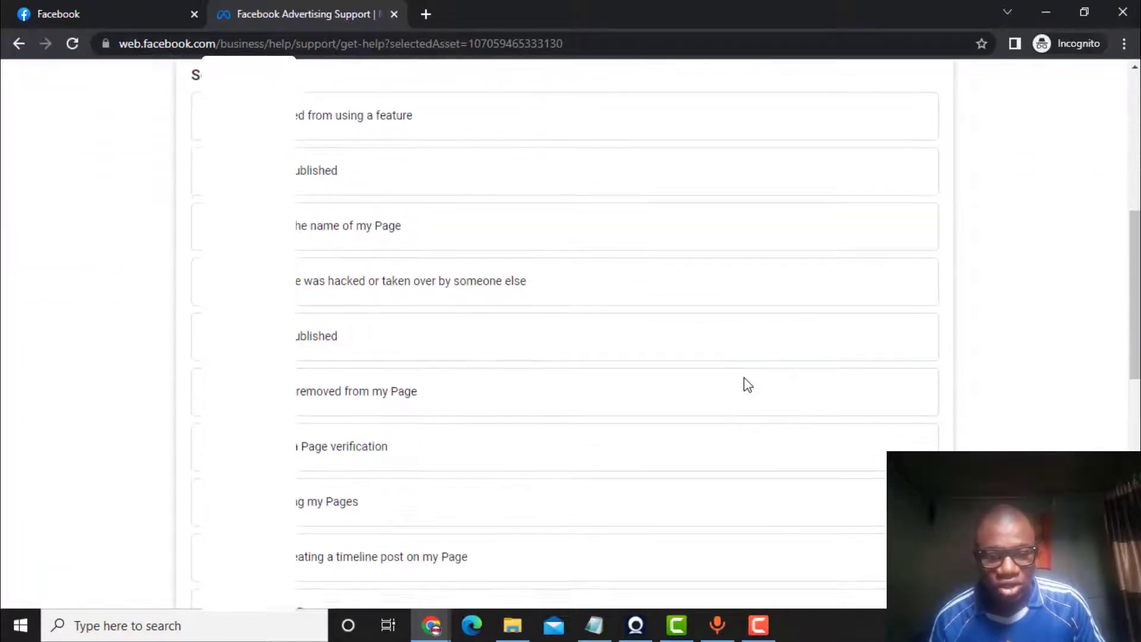
pyautogui.scroll(1, 746, 385)
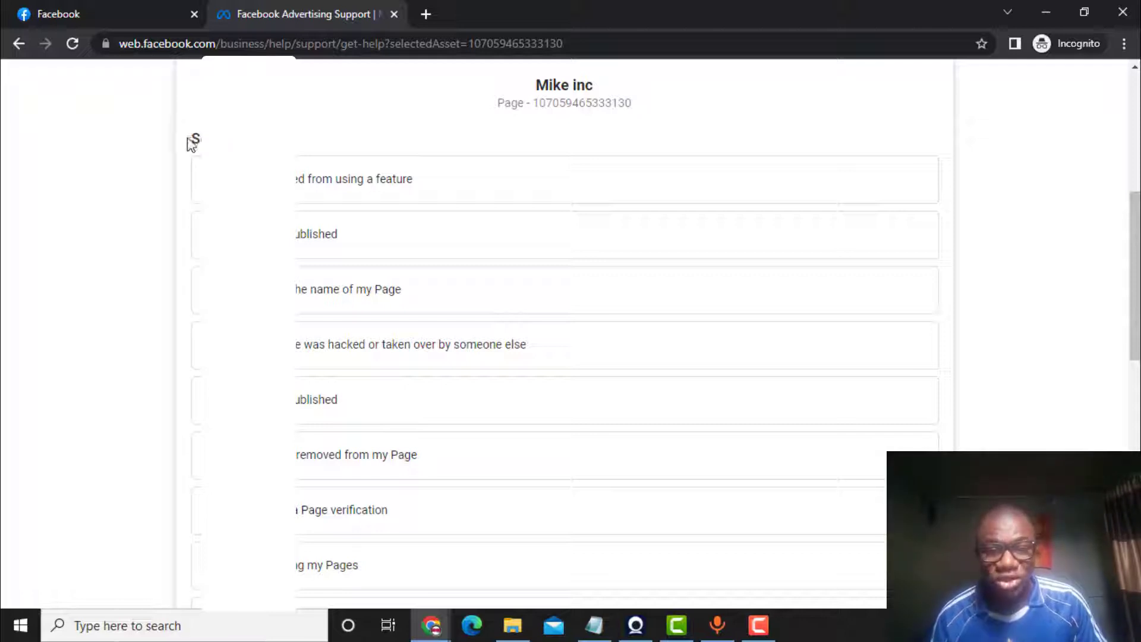
pyautogui.moveTo(191, 143); pyautogui.dragTo(337, 143)
pyautogui.click(336, 144)
pyautogui.scroll(-9, 334, 145)
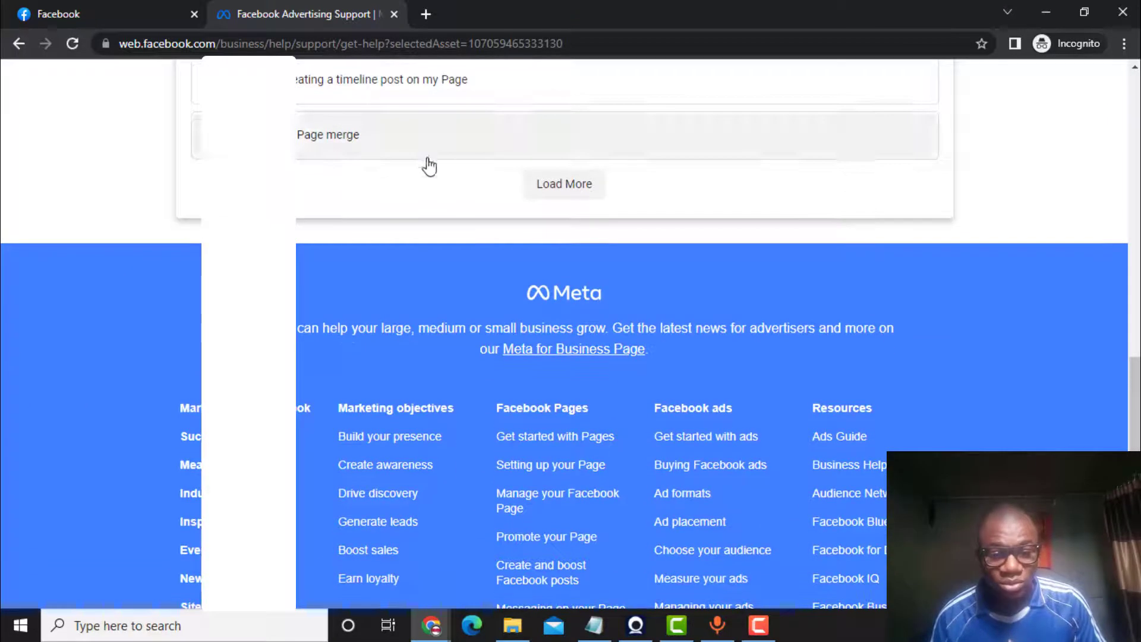
pyautogui.click(542, 187)
pyautogui.scroll(-2, 630, 320)
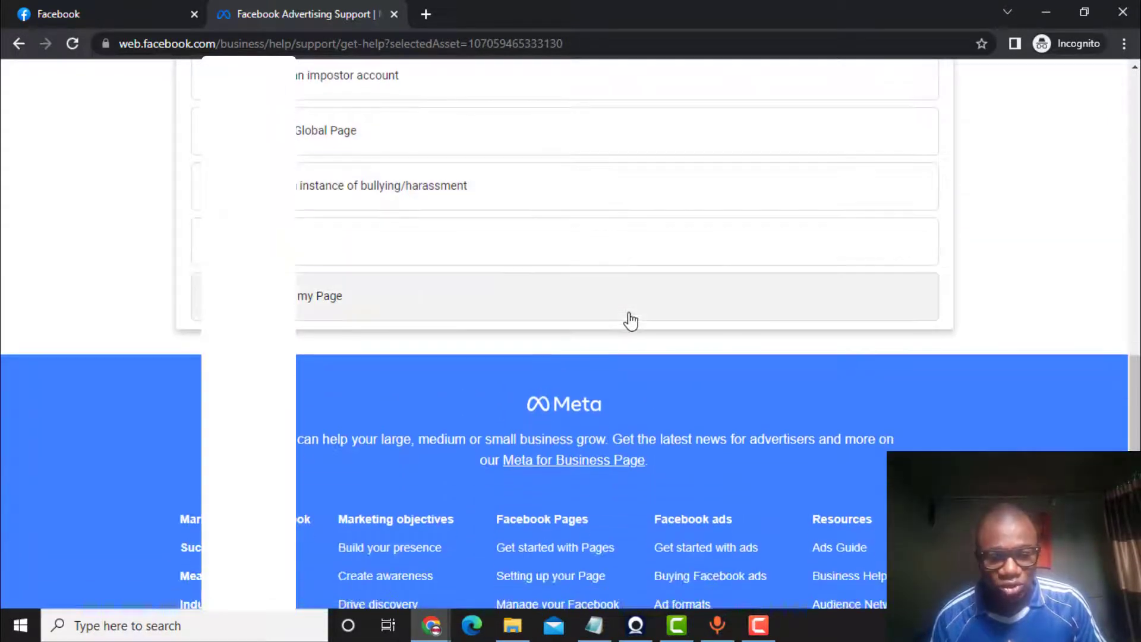
pyautogui.click(330, 257)
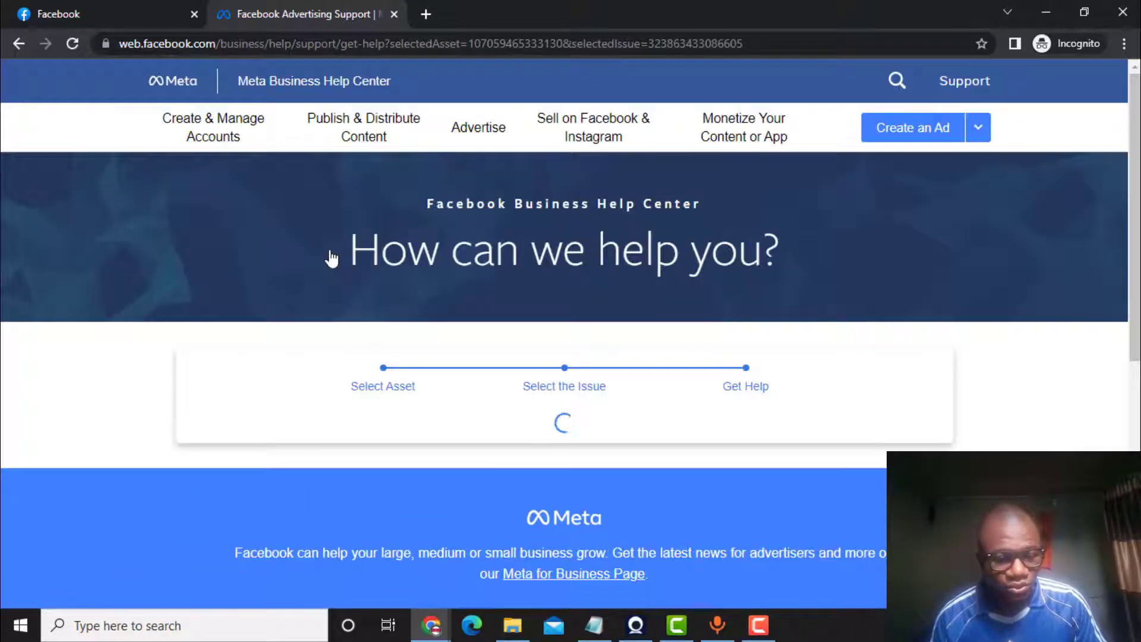
# Step: Review the Get Help form's fields for issue details, screenshots, phone number and email address, and the chat option
pyautogui.scroll(-4, 715, 398)
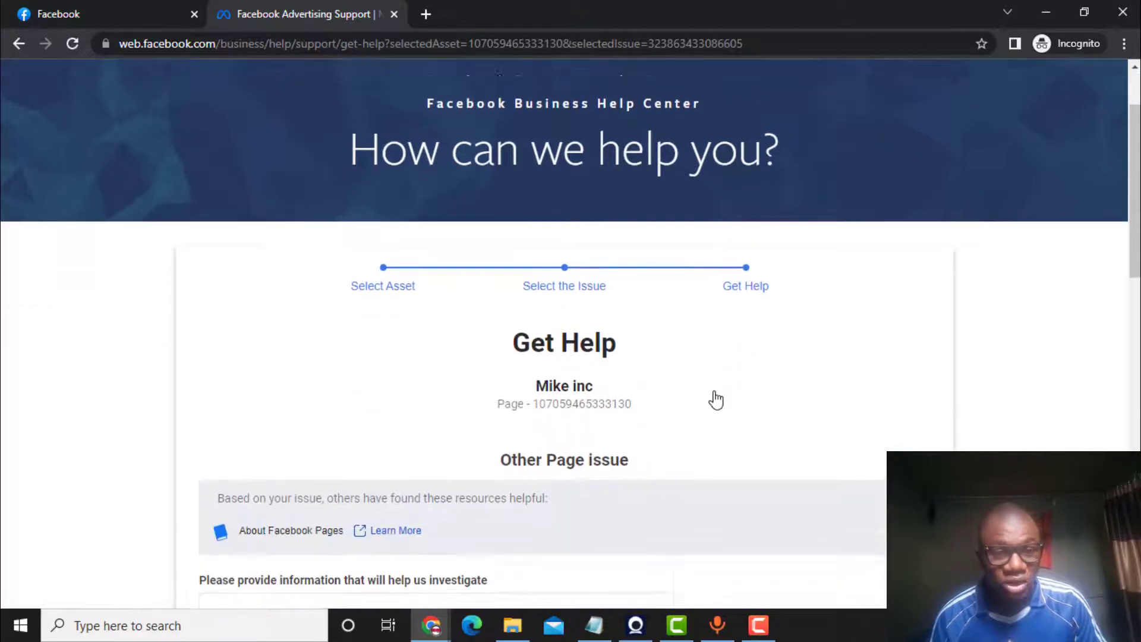
pyautogui.scroll(-5, 715, 400)
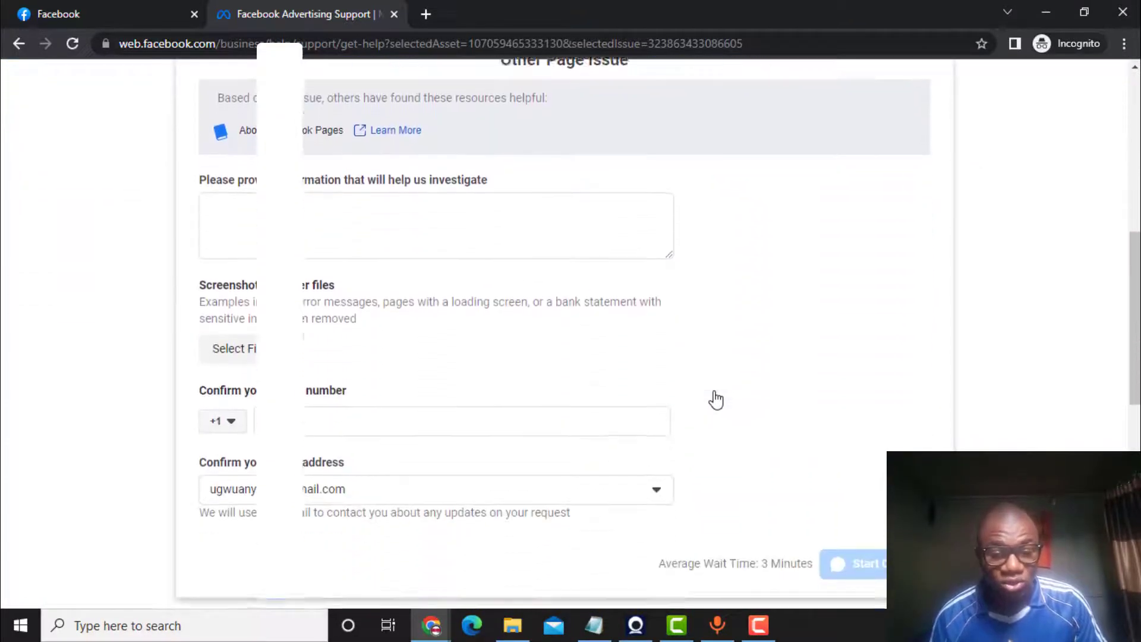
pyautogui.scroll(1, 714, 440)
pyautogui.scroll(3, 710, 438)
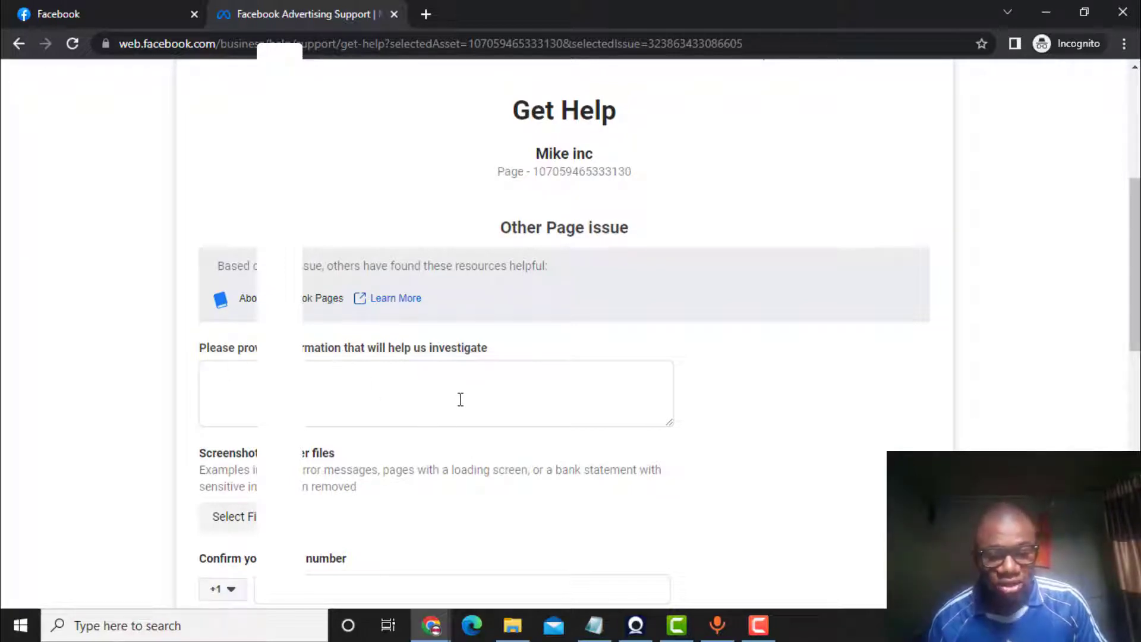
pyautogui.scroll(-5, 461, 400)
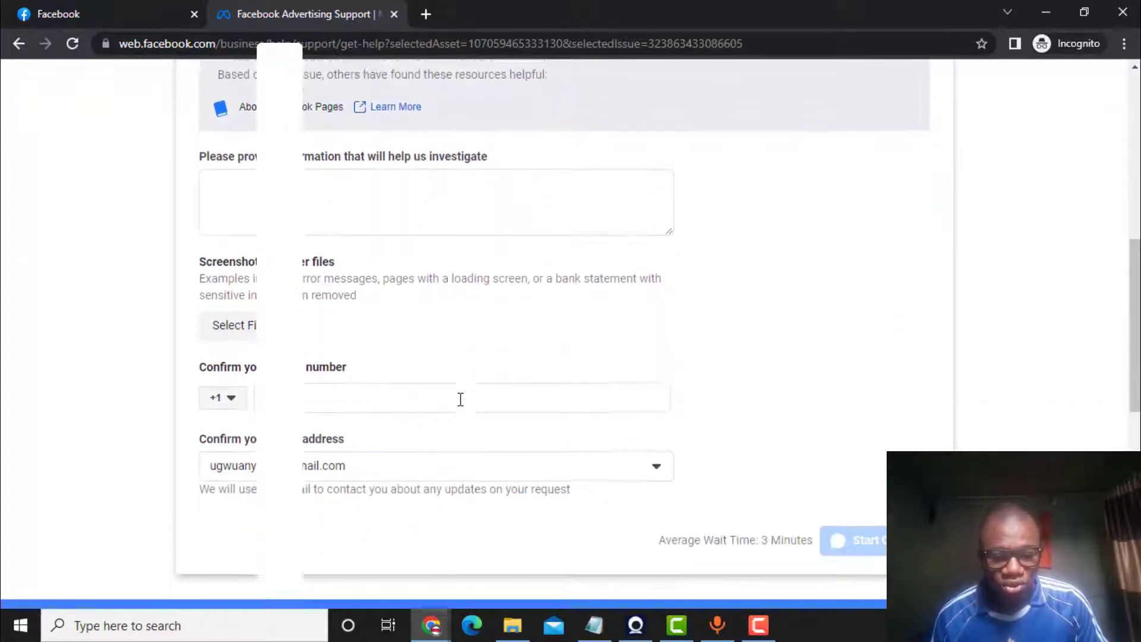
pyautogui.scroll(2, 461, 399)
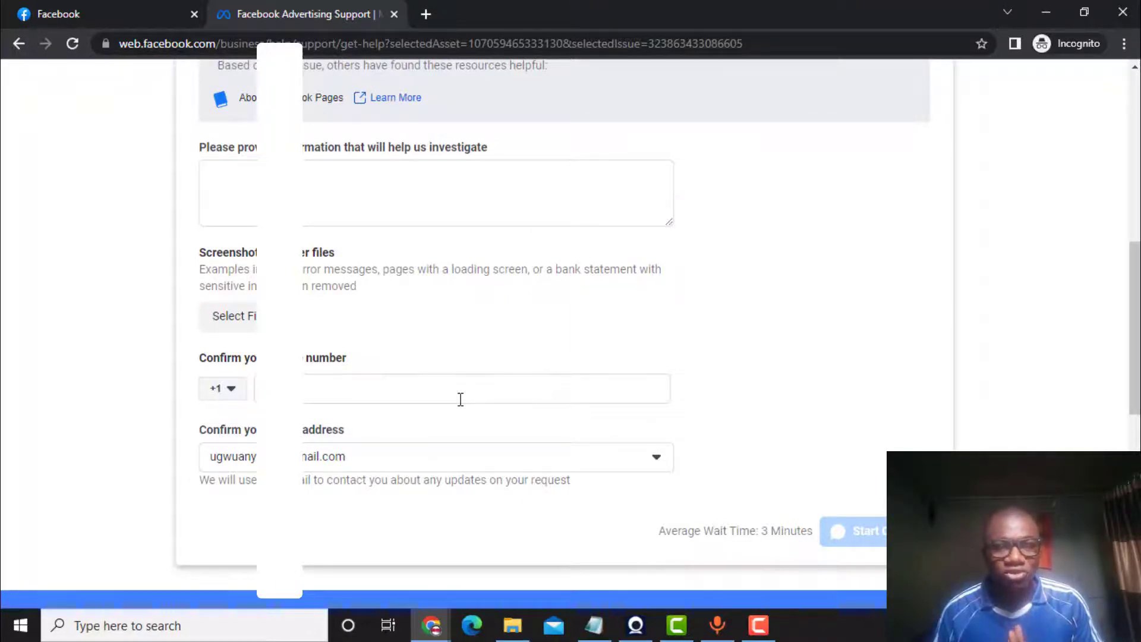
pyautogui.scroll(-2, 460, 399)
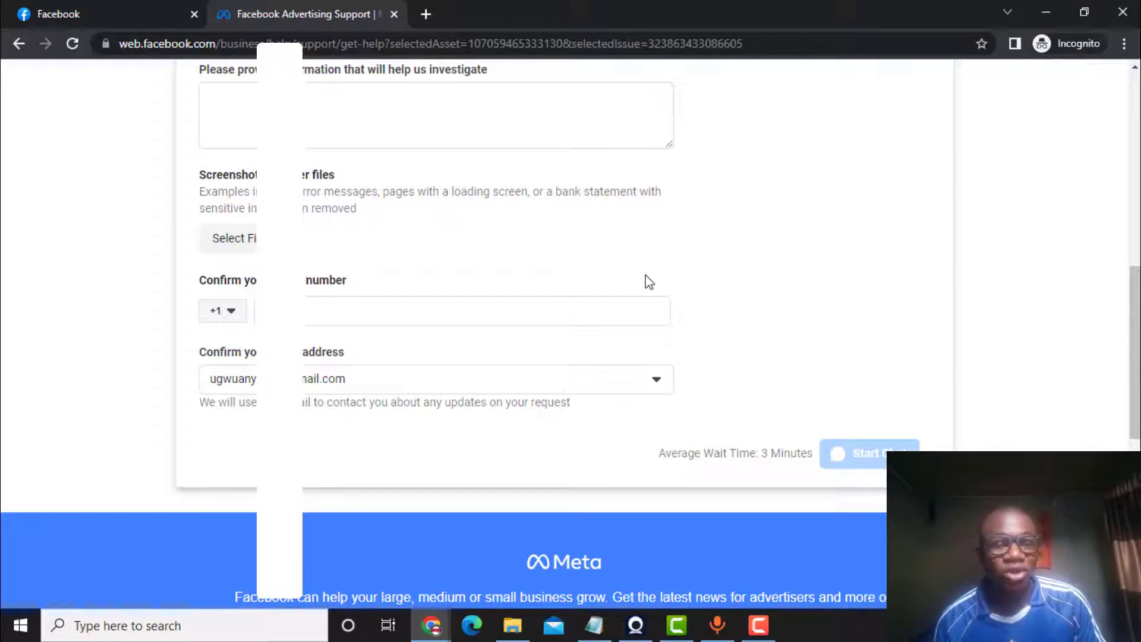
pyautogui.scroll(2, 649, 282)
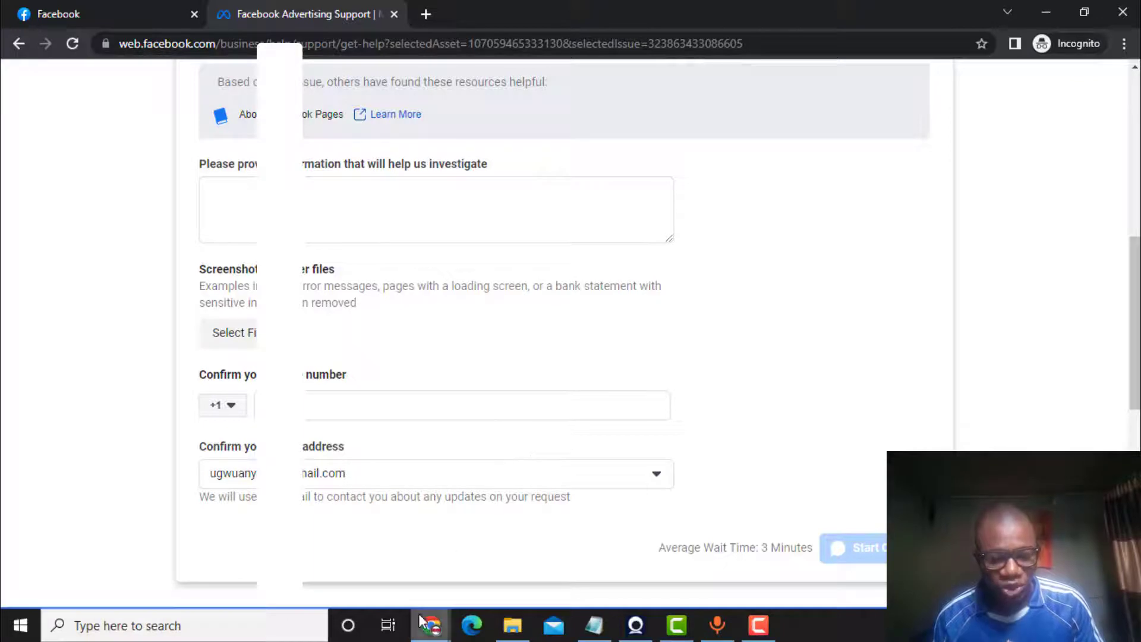
# Step: Switch to the other Chrome window and show the personal Facebook profile page
pyautogui.moveTo(424, 634)
pyautogui.click(372, 573)
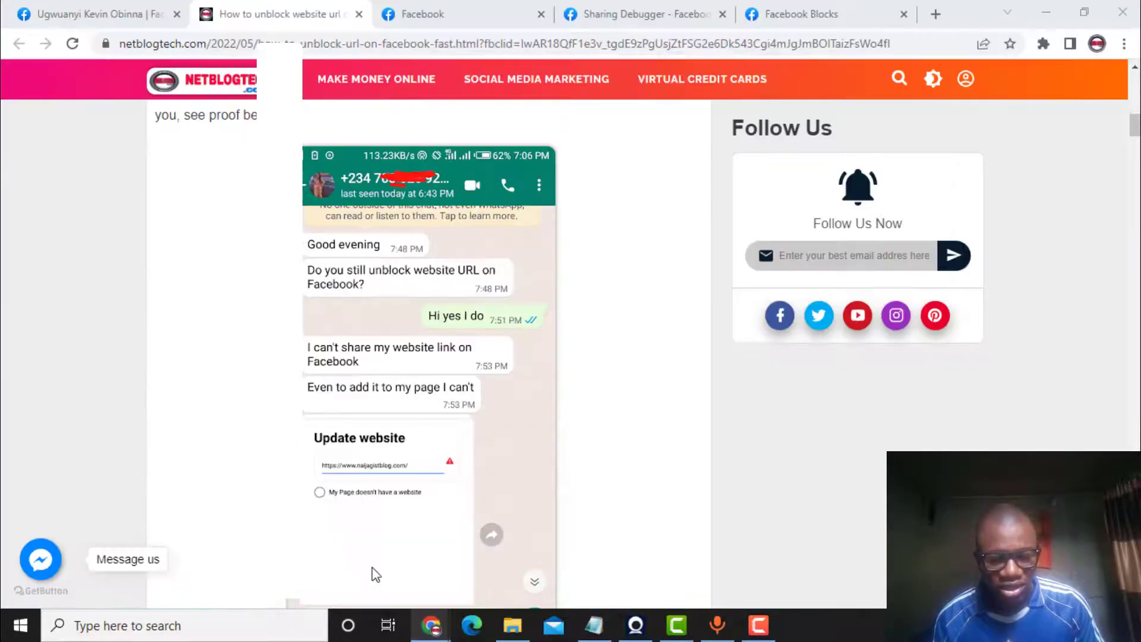
pyautogui.click(121, 13)
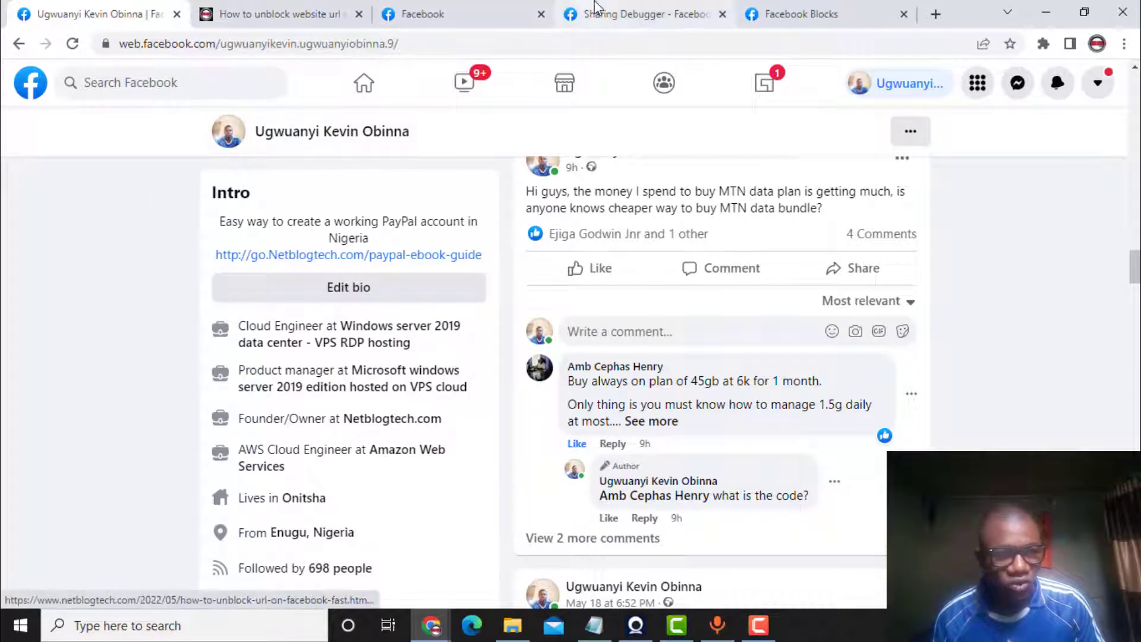
# Step: Open the Sharing Debugger page and highlight the /?q=takesom.com part of its address
pyautogui.click(630, 13)
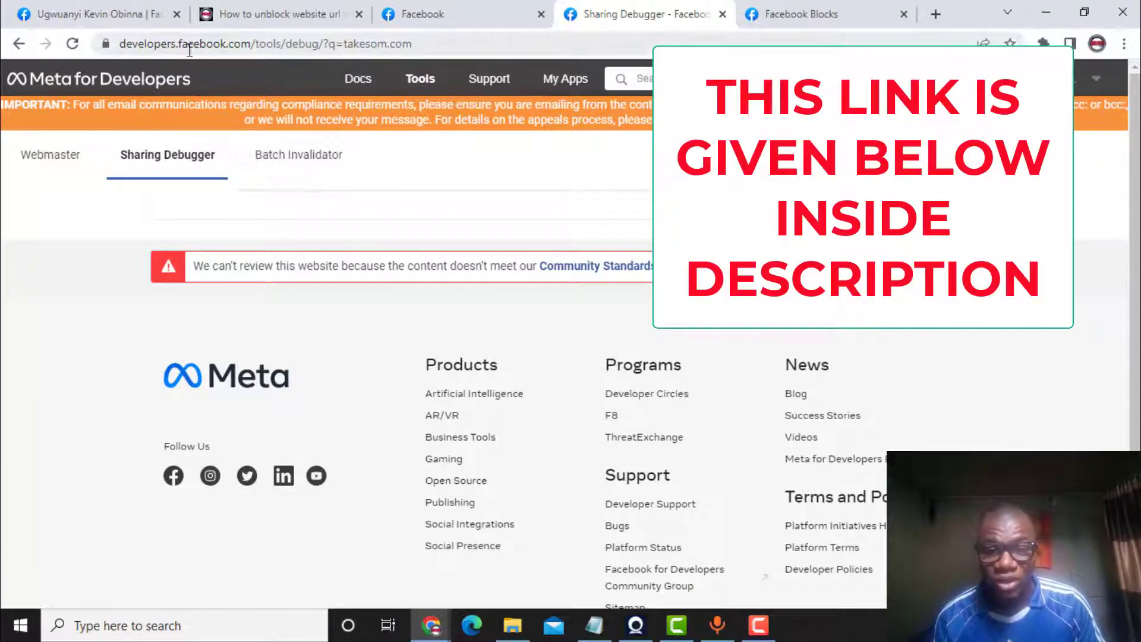
pyautogui.click(443, 42)
pyautogui.click(450, 43)
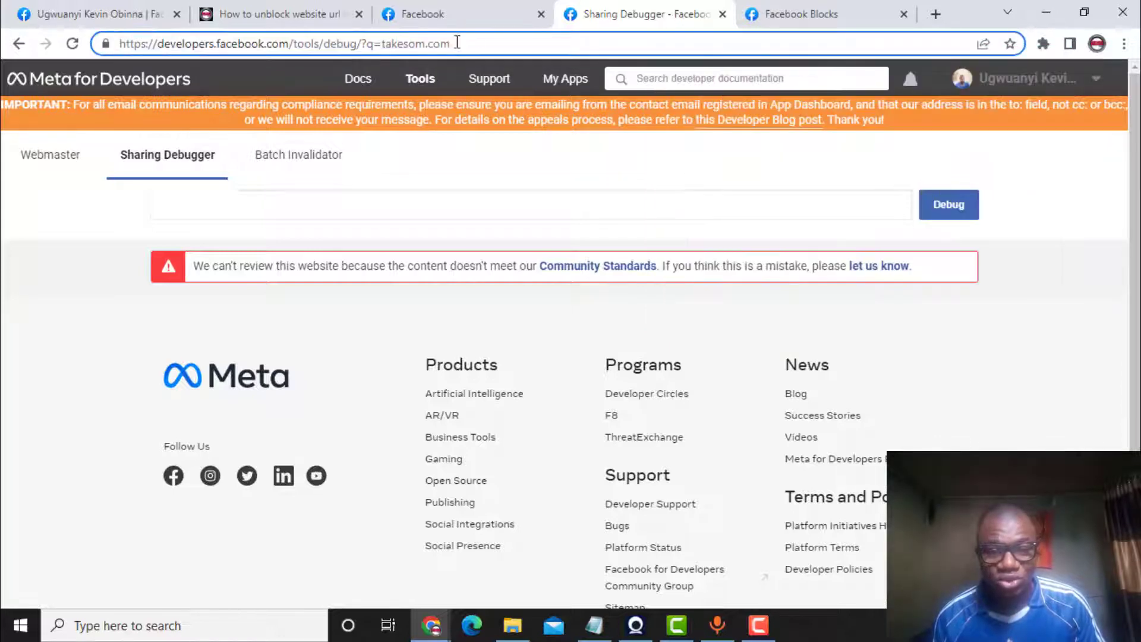
pyautogui.moveTo(479, 40); pyautogui.dragTo(357, 46)
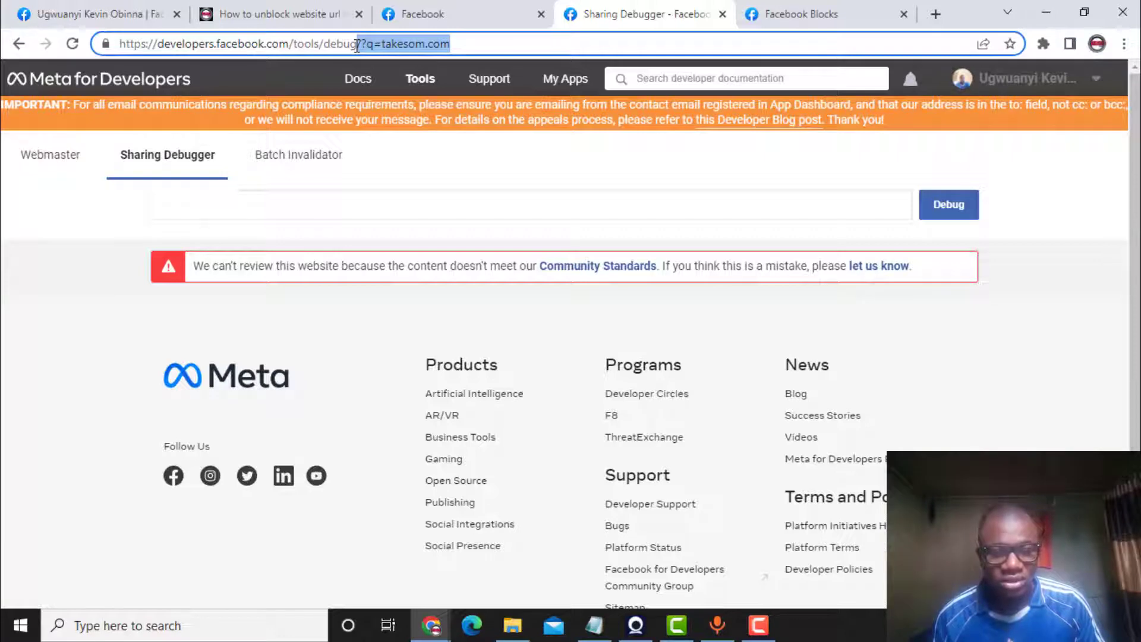
pyautogui.moveTo(357, 45); pyautogui.dragTo(355, 46)
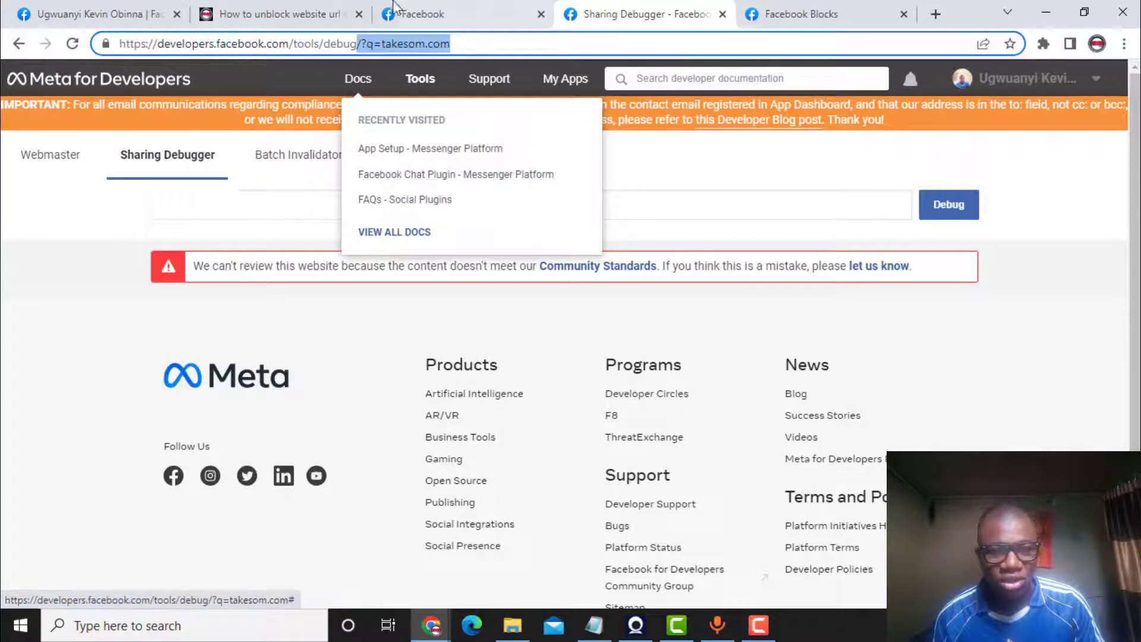
pyautogui.click(231, 218)
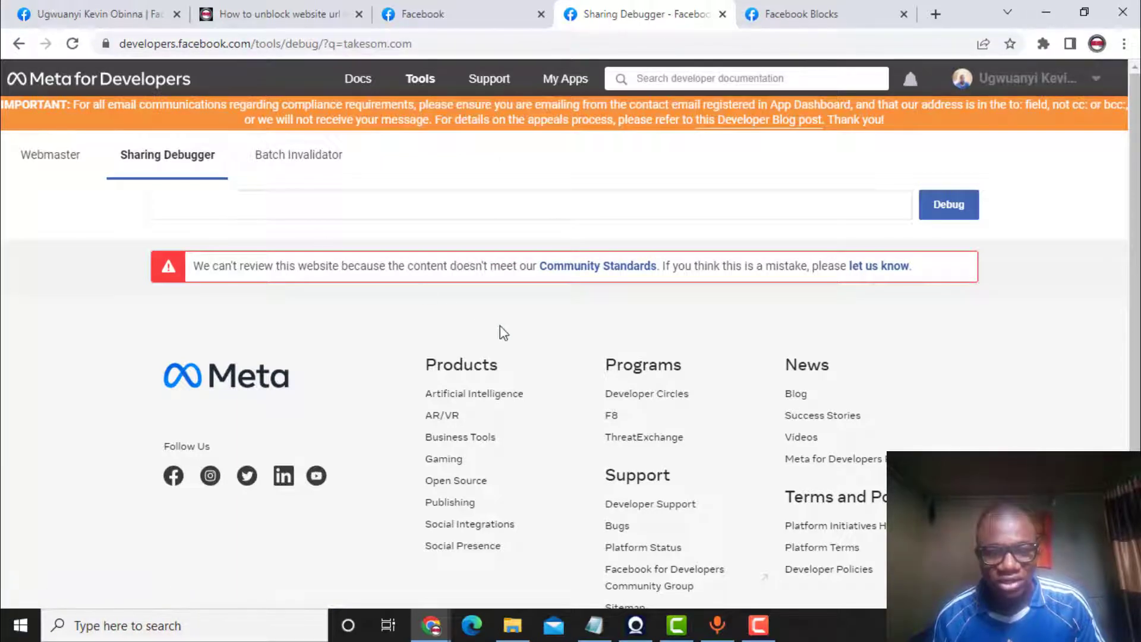
# Step: Open the Community Standards linked in the debugger's review notice and skim the introduction, commitment to voice and values sections
pyautogui.click(612, 269)
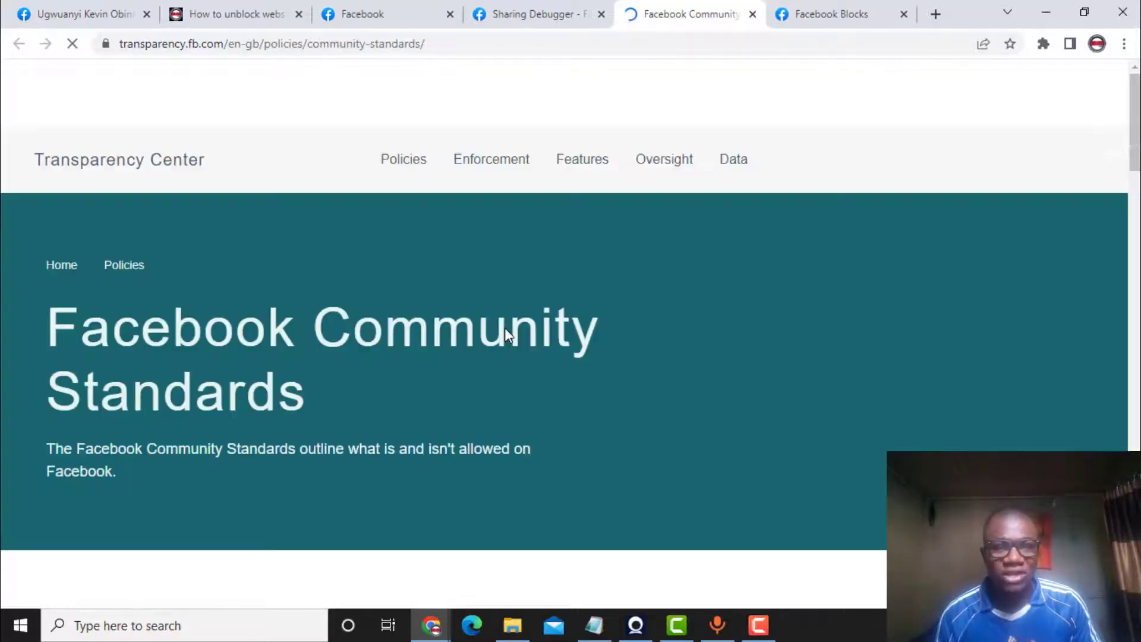
pyautogui.scroll(-2, 505, 263)
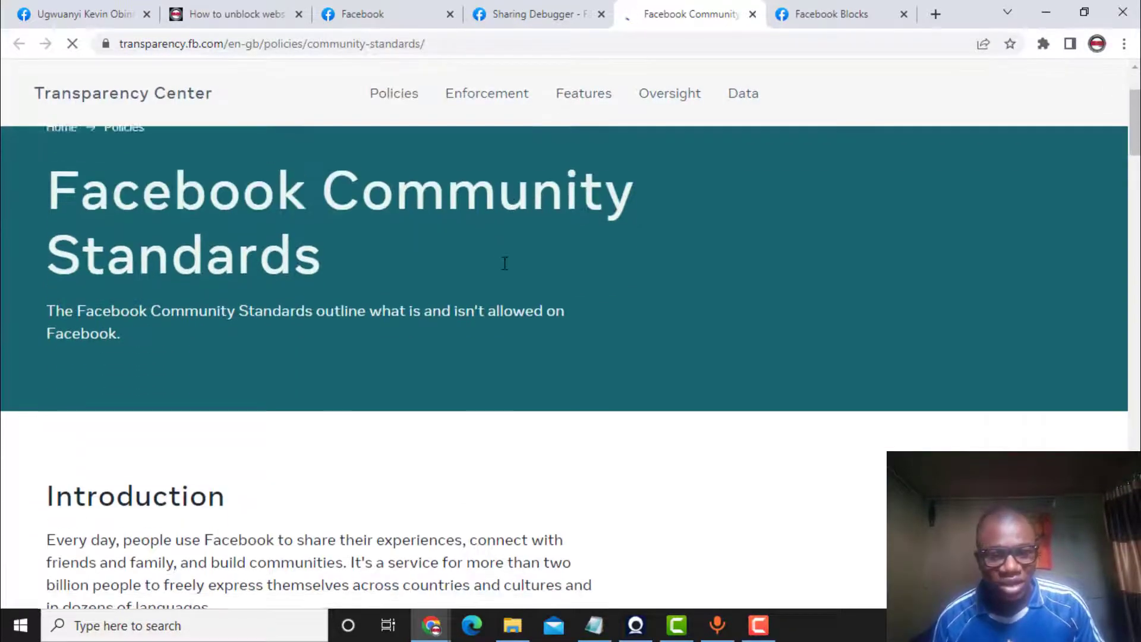
pyautogui.scroll(-12, 505, 263)
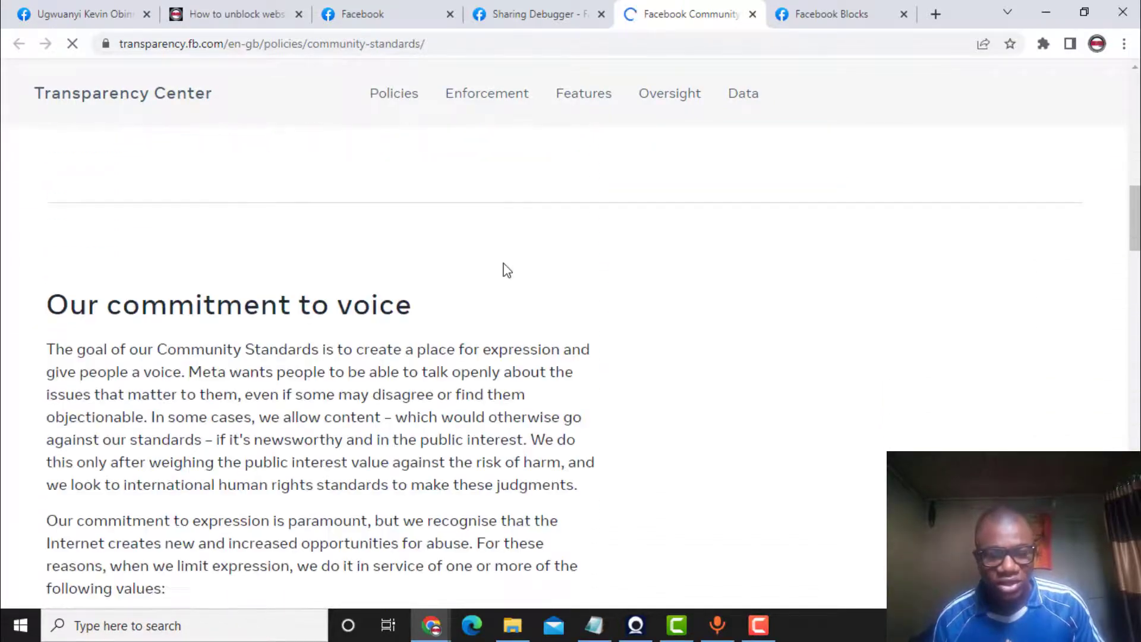
pyautogui.scroll(-9, 504, 270)
pyautogui.scroll(12, 505, 271)
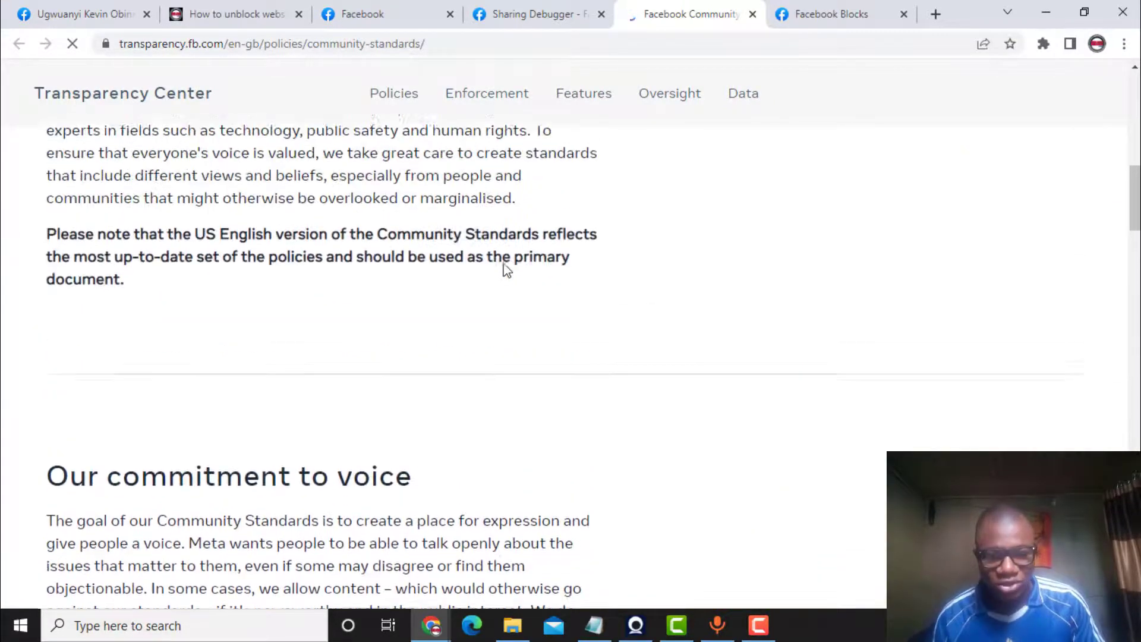
pyautogui.scroll(-14, 505, 270)
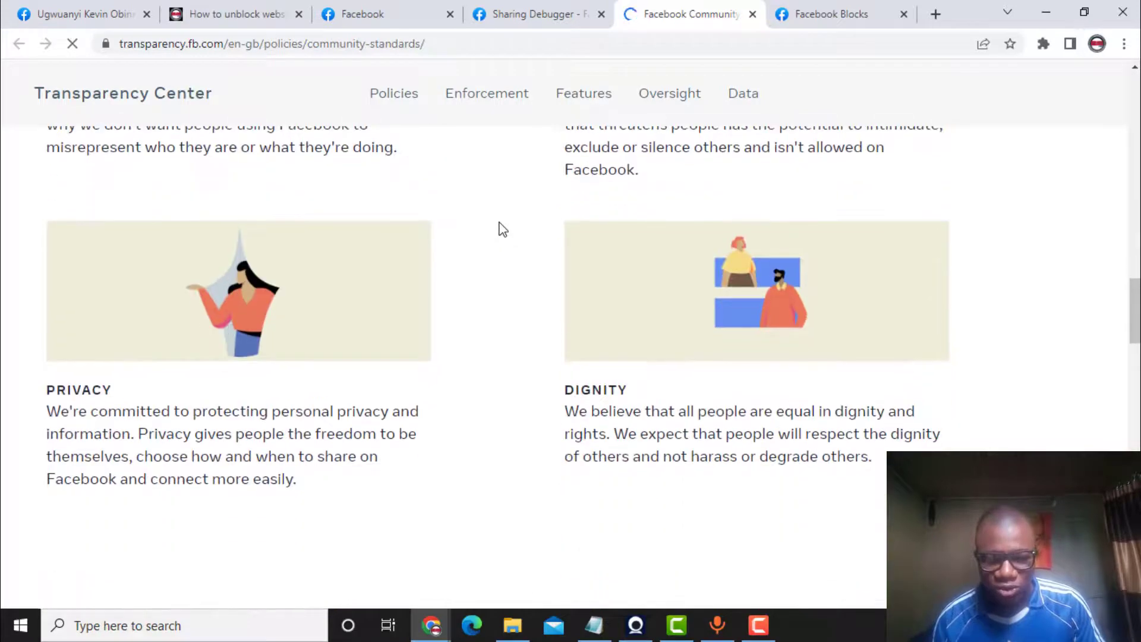
pyautogui.scroll(-8, 503, 229)
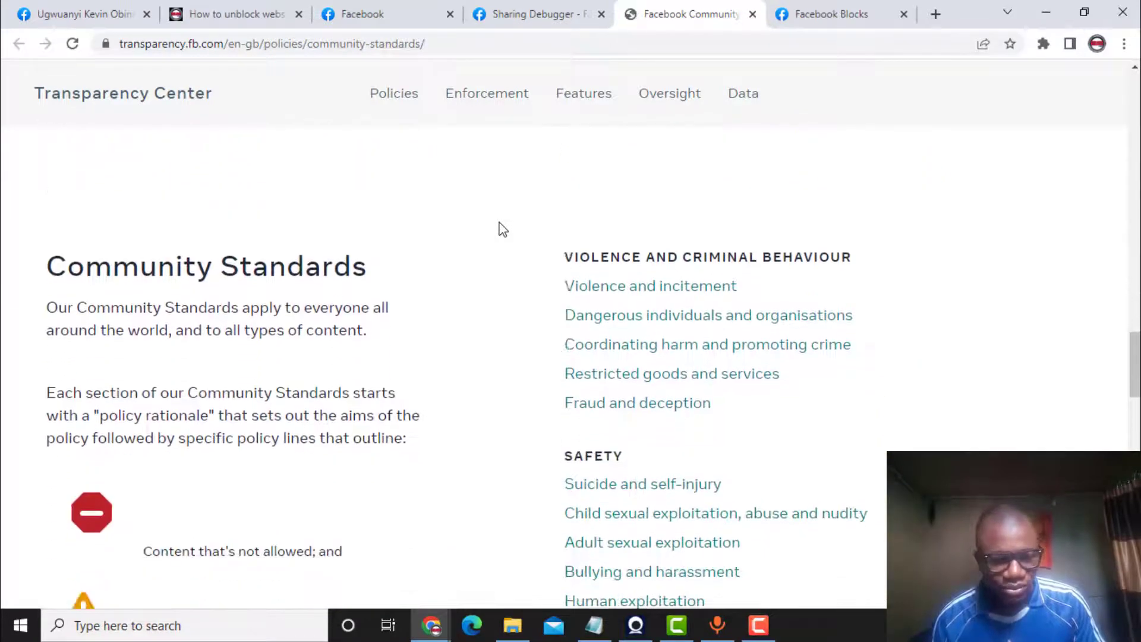
# Step: Examine the Community Standards policy categories, from violence and criminal behaviour through safety, objectionable content, integrity and intellectual property
pyautogui.scroll(-4, 502, 229)
pyautogui.scroll(-2, 502, 229)
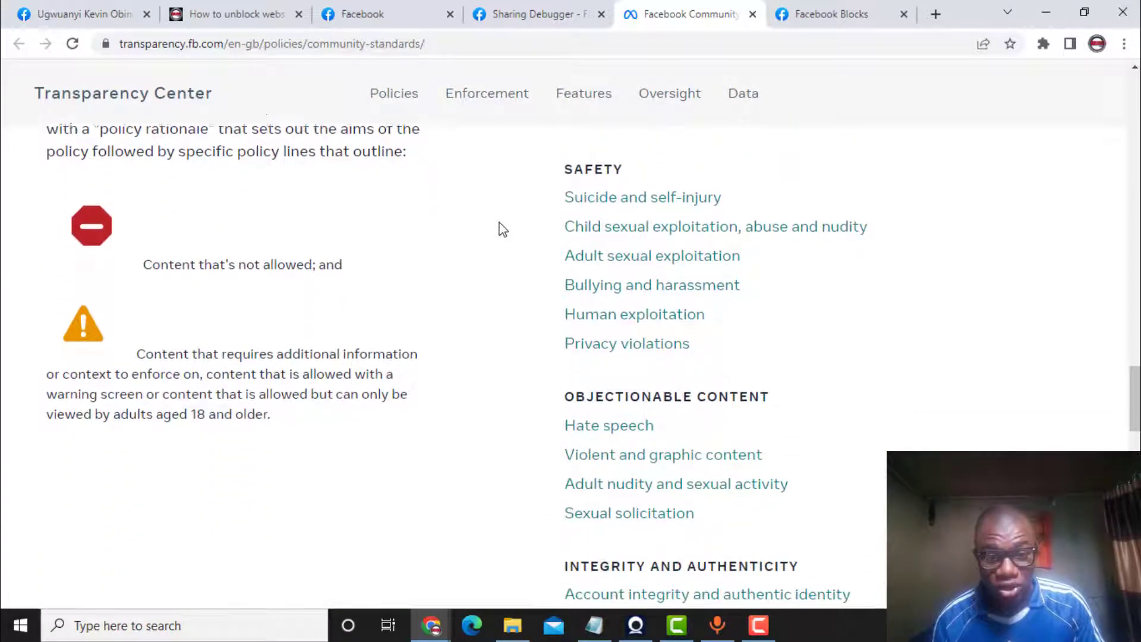
pyautogui.scroll(1, 503, 228)
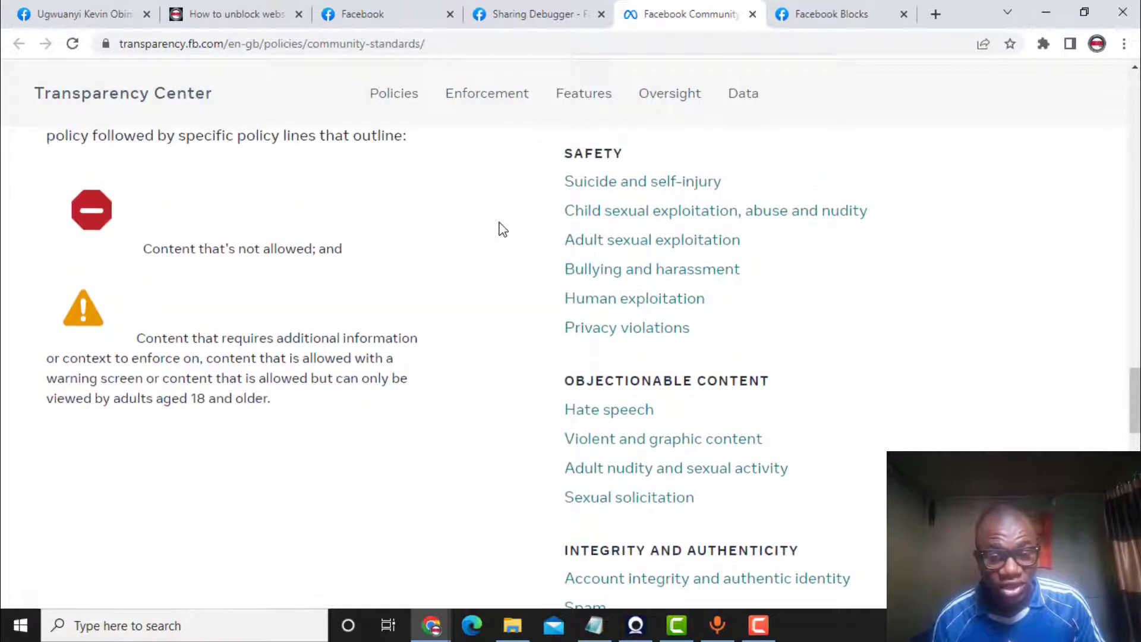
pyautogui.scroll(-3, 502, 229)
pyautogui.scroll(-1, 502, 228)
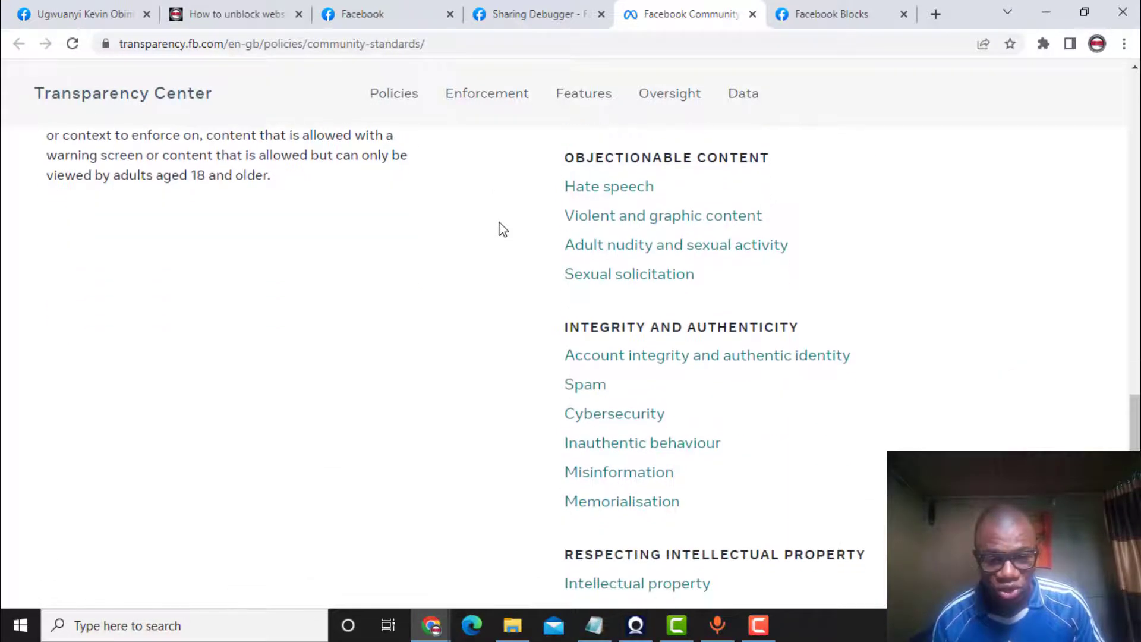
pyautogui.scroll(5, 501, 228)
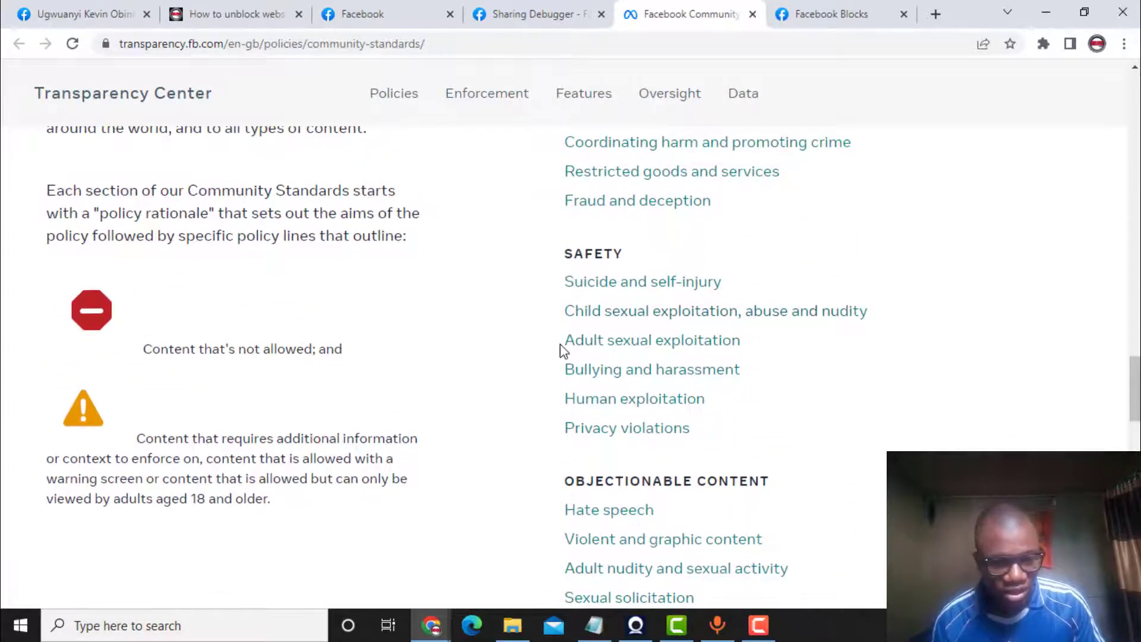
pyautogui.scroll(5, 564, 342)
pyautogui.scroll(-2, 594, 256)
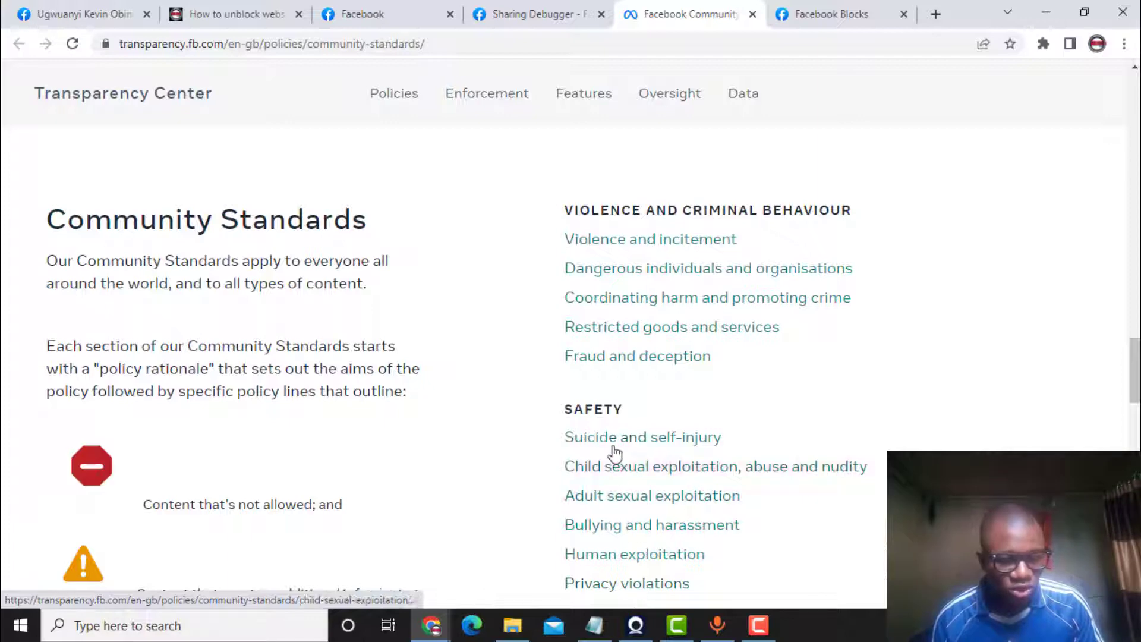
pyautogui.scroll(2, 613, 453)
pyautogui.scroll(1, 616, 453)
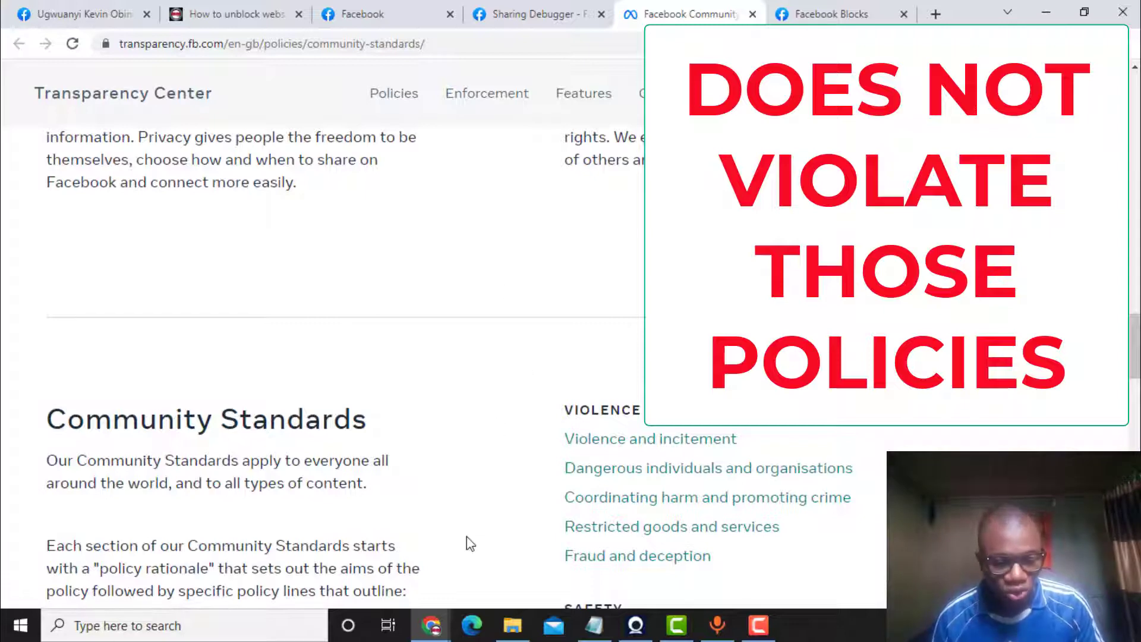
# Step: Switch to the Facebook Advertising Support window and start the investigation information with a greeting to Facebook, beginning "hello"
pyautogui.moveTo(429, 623)
pyautogui.click(510, 560)
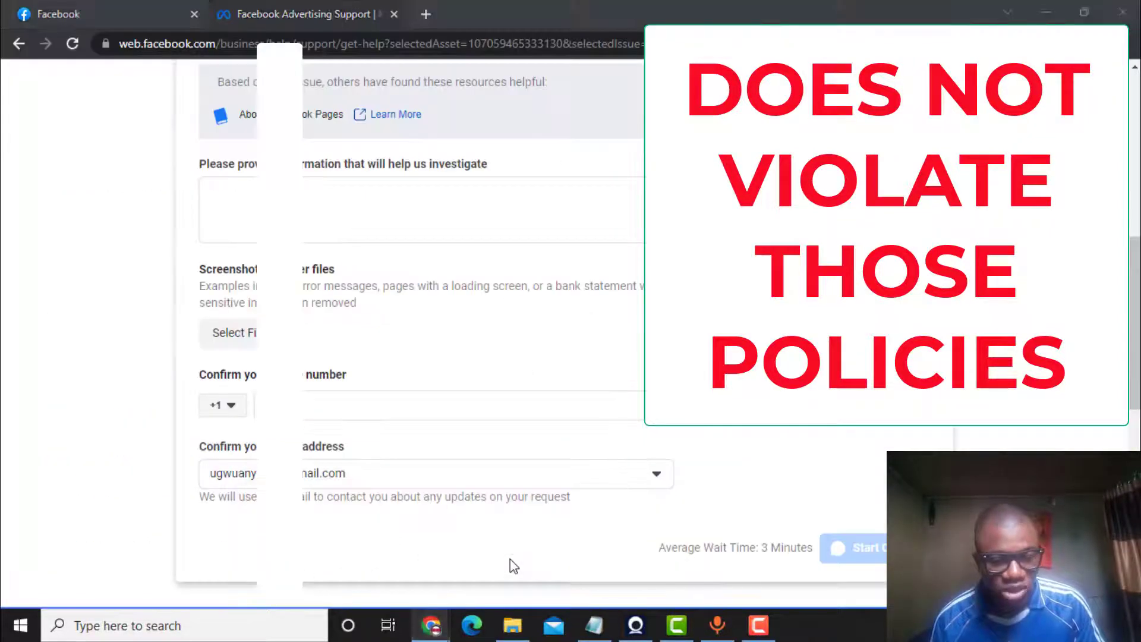
pyautogui.click(527, 200)
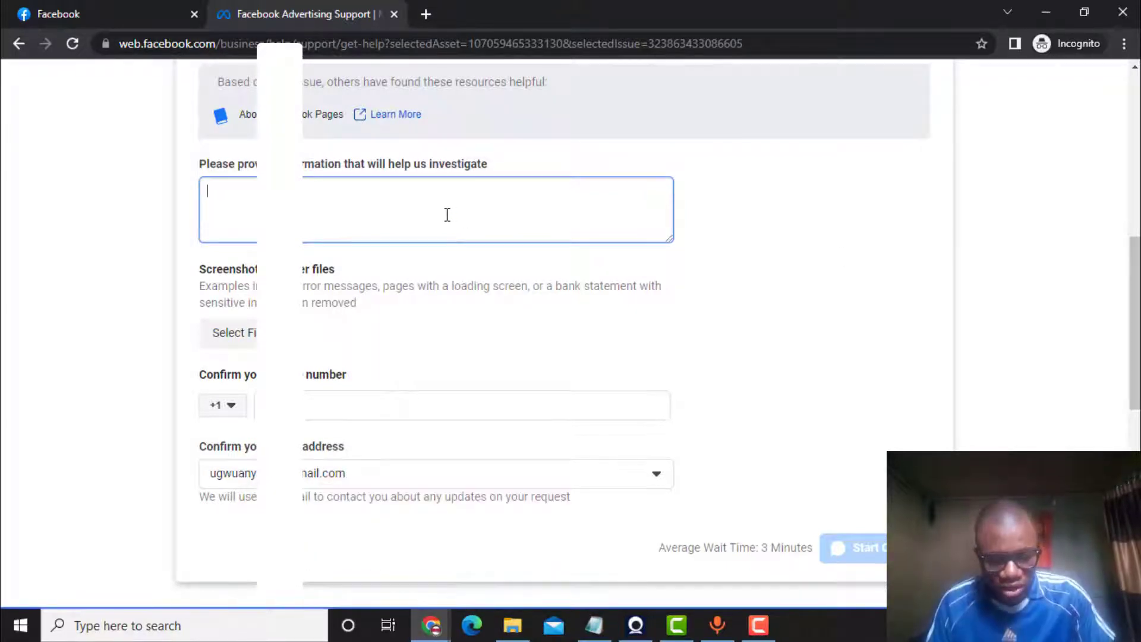
pyautogui.write('hello')
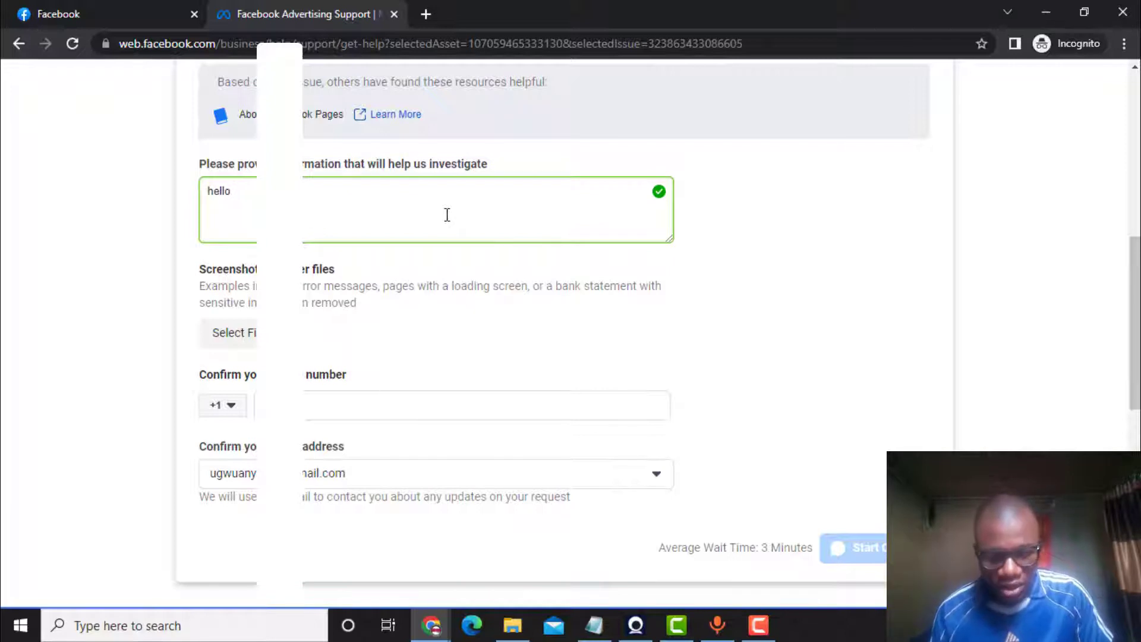
pyautogui.write(' faceb')
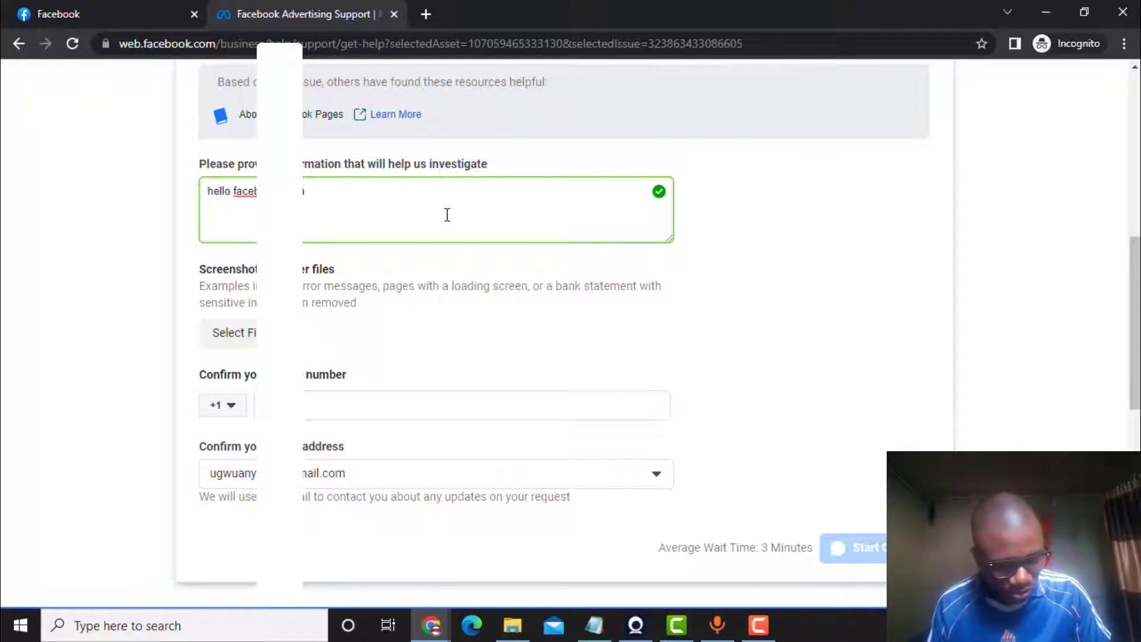
pyautogui.write(',')
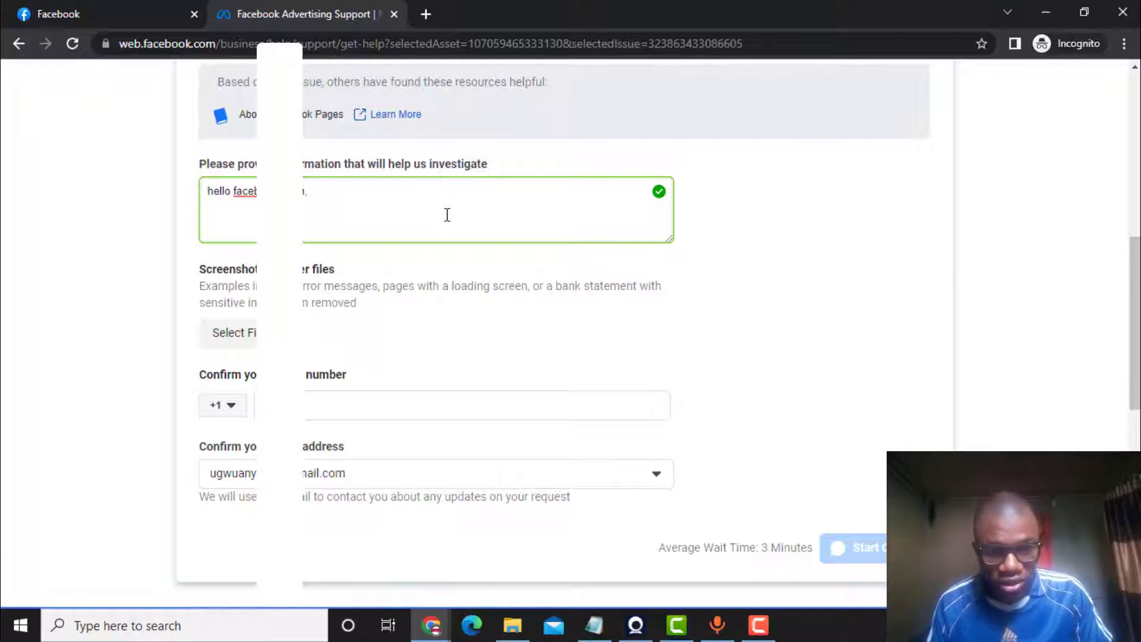
# Step: Continue the investigation message after the greeting with "please my website got blocked"
pyautogui.write('ple')
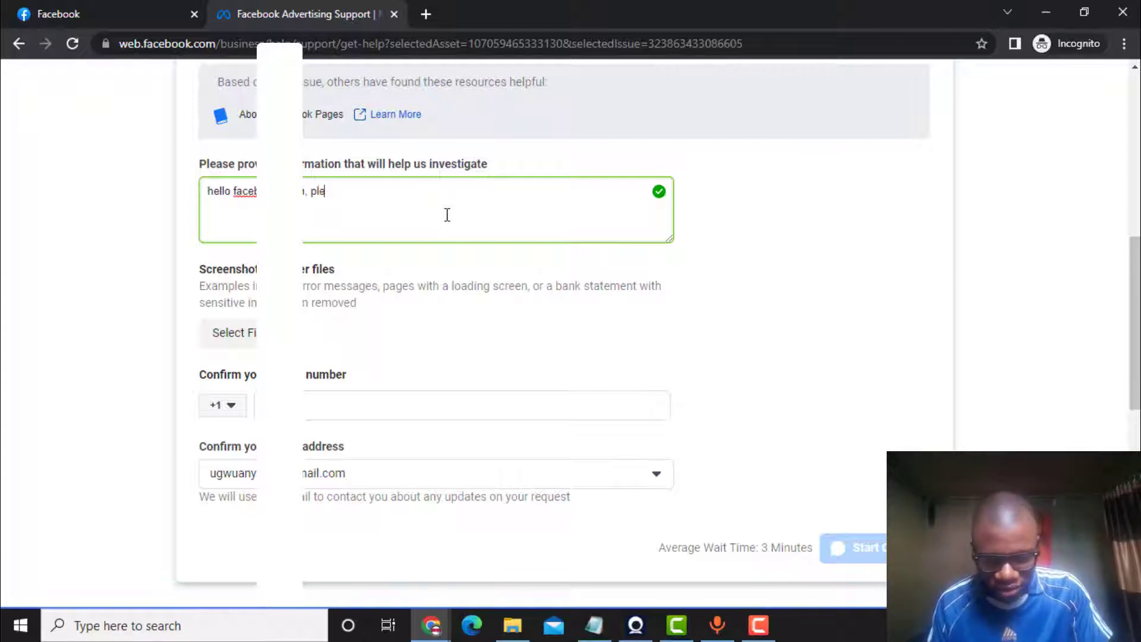
pyautogui.write('ase my ')
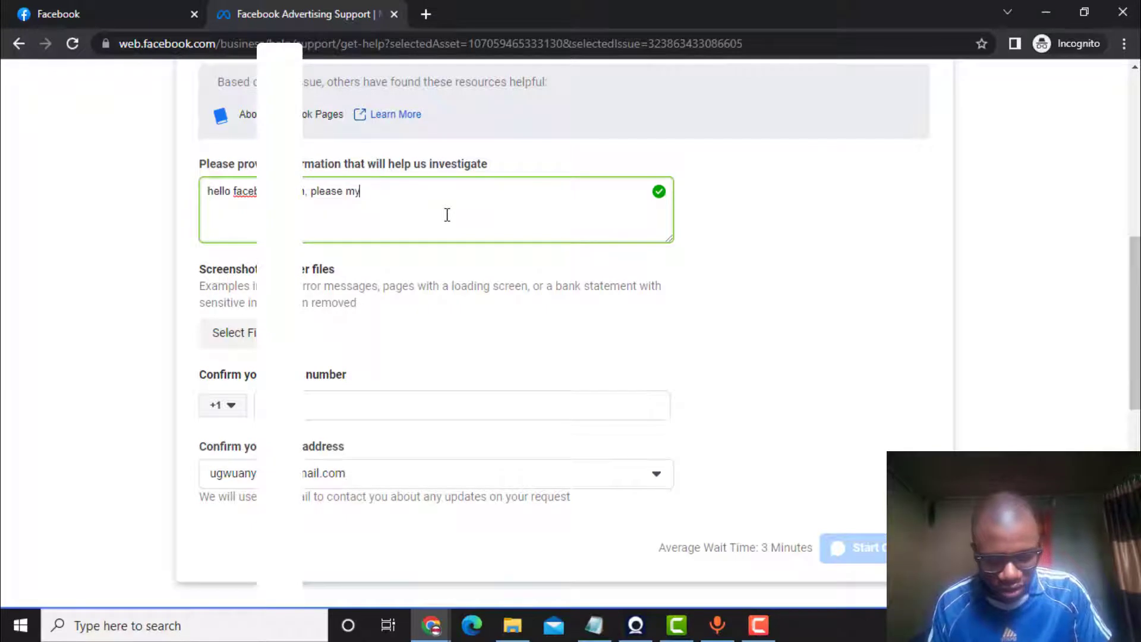
pyautogui.write('webs')
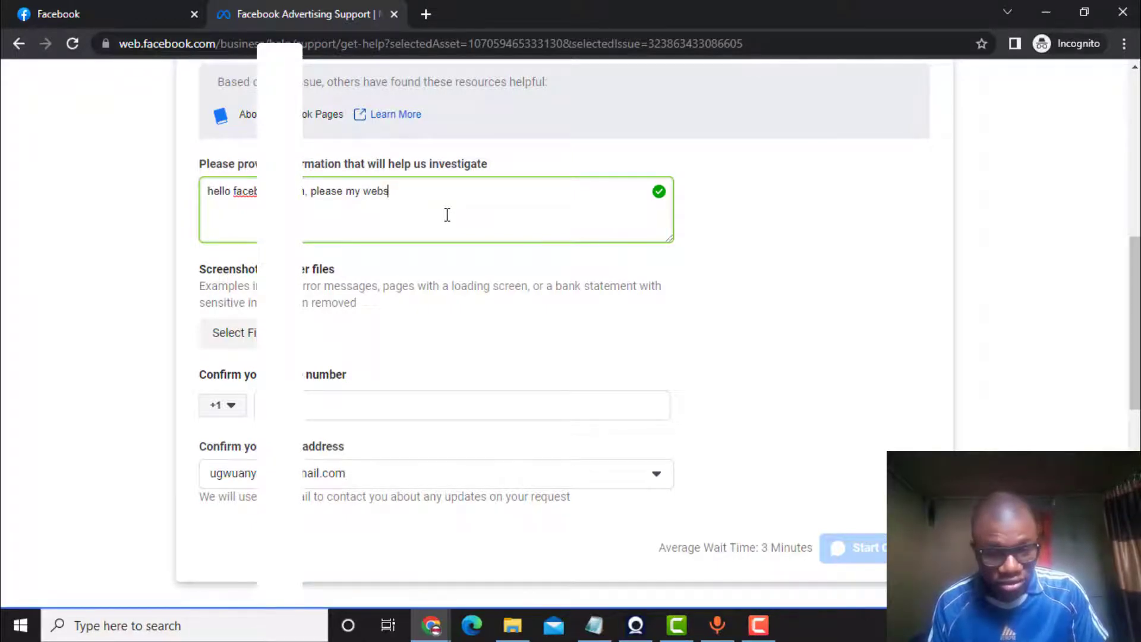
pyautogui.write('ite ')
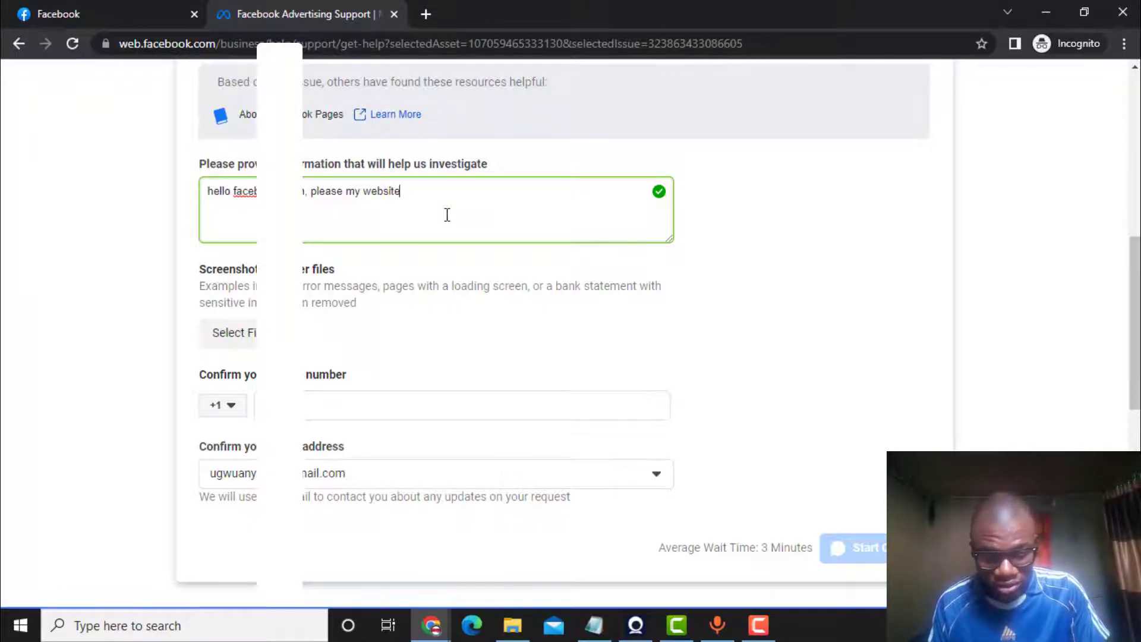
pyautogui.write('g')
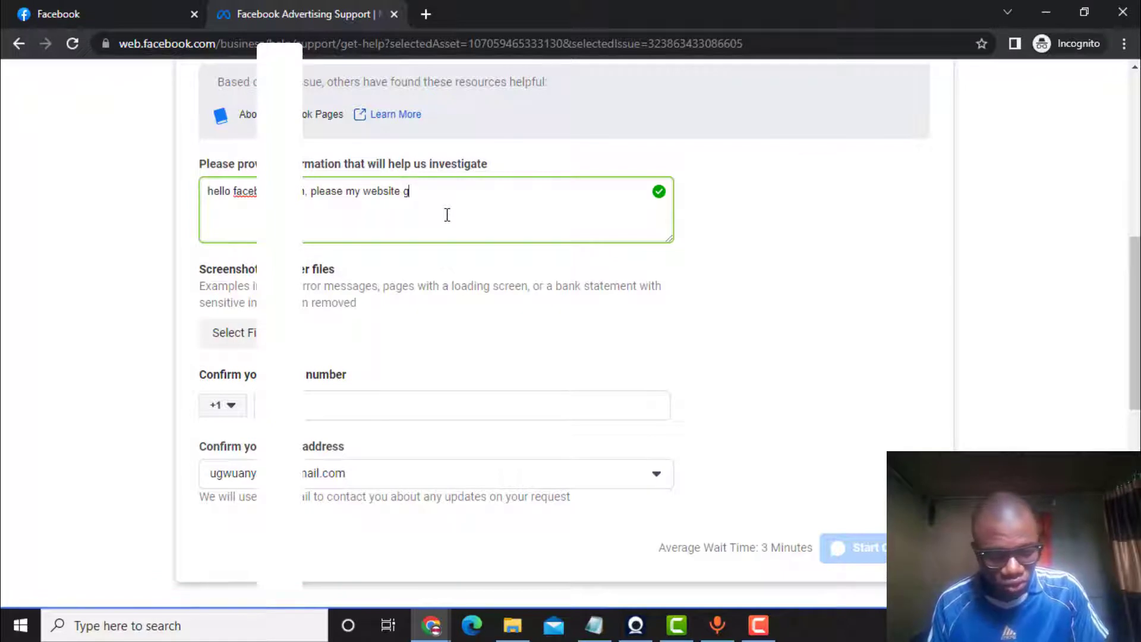
pyautogui.write('ot b')
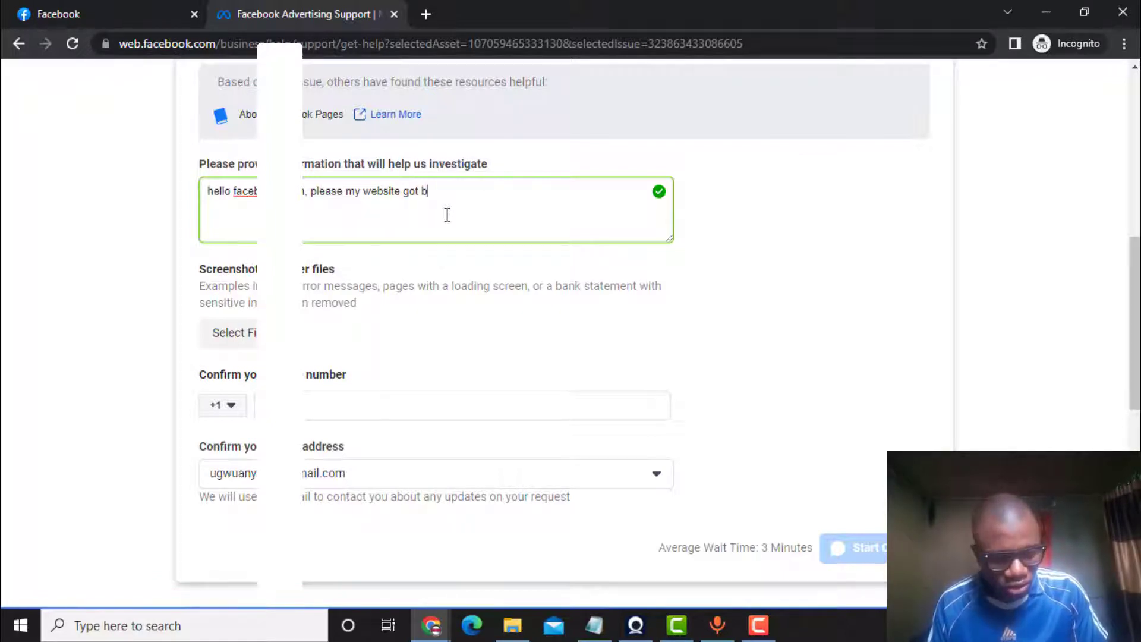
pyautogui.write('locked')
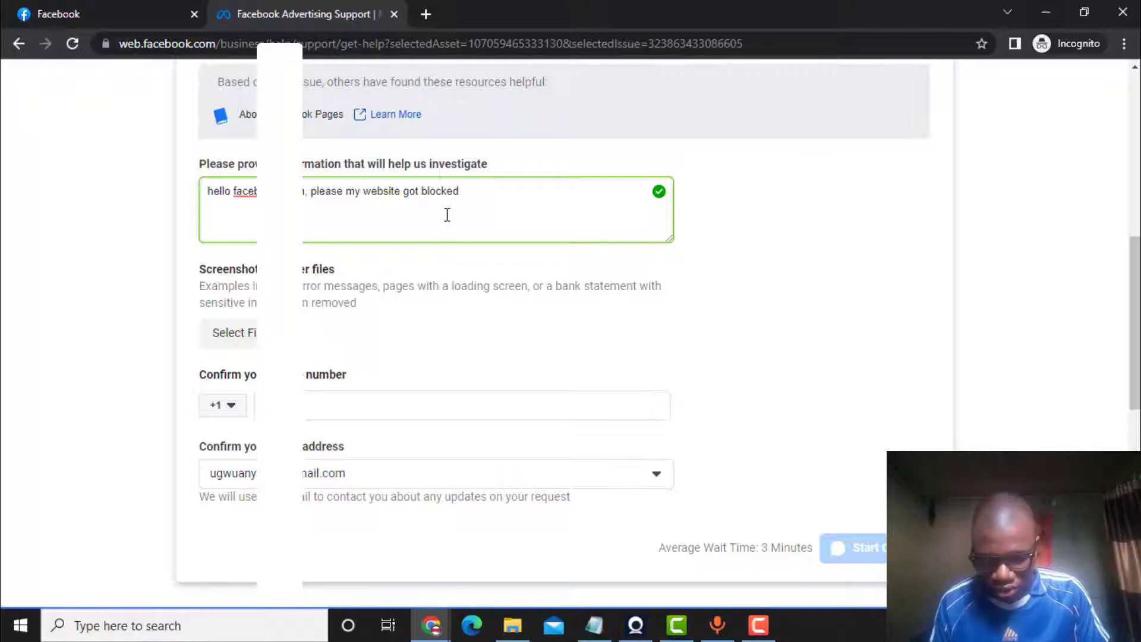
# Step: Extend the problem description with "and i can share or advertise it on facebook"
pyautogui.write(' abnd')
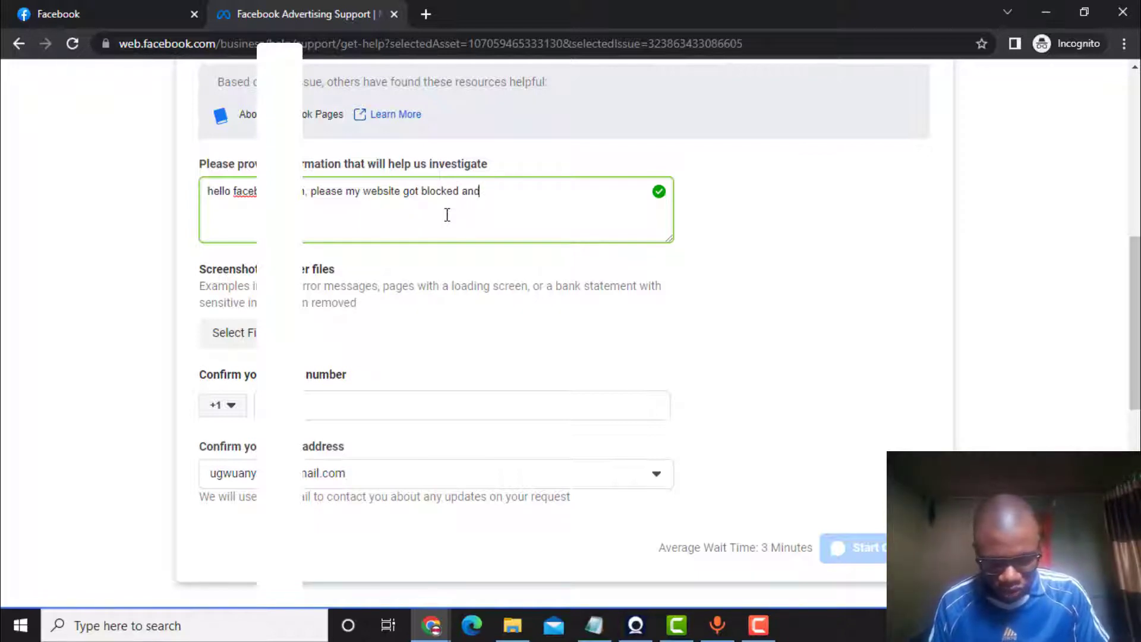
pyautogui.write(' i c')
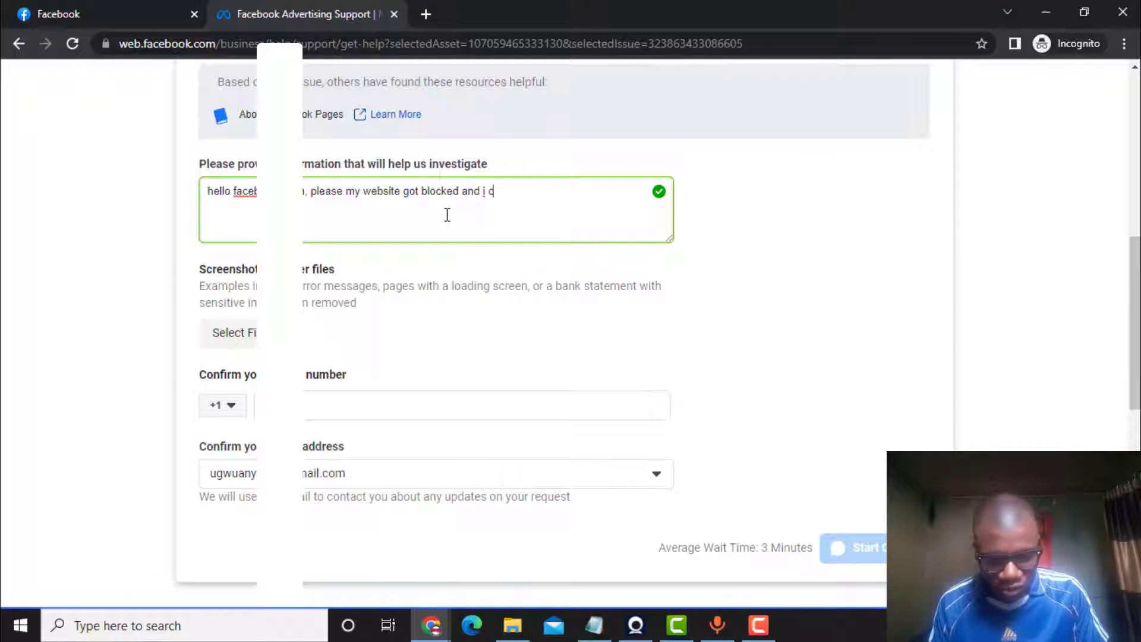
pyautogui.write('an')
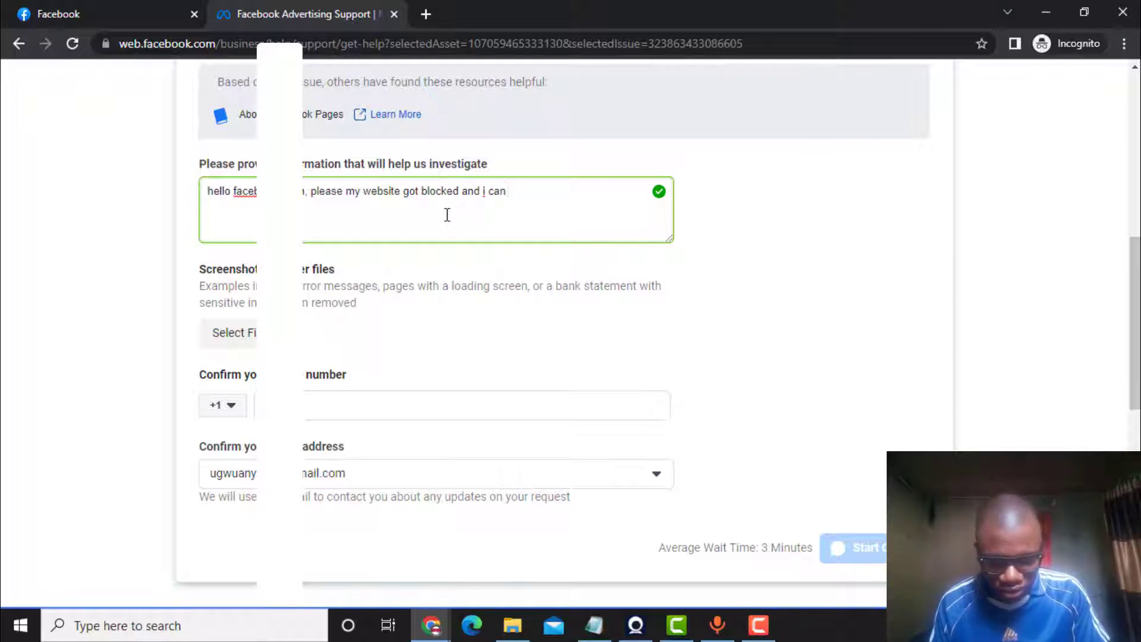
pyautogui.write(' share')
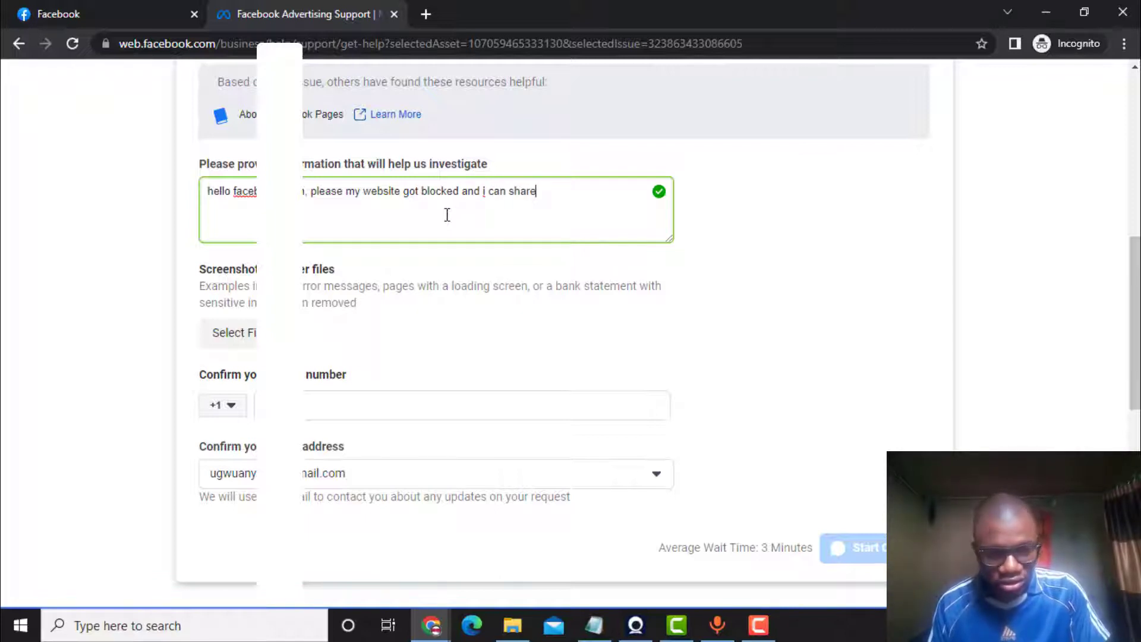
pyautogui.write(' c')
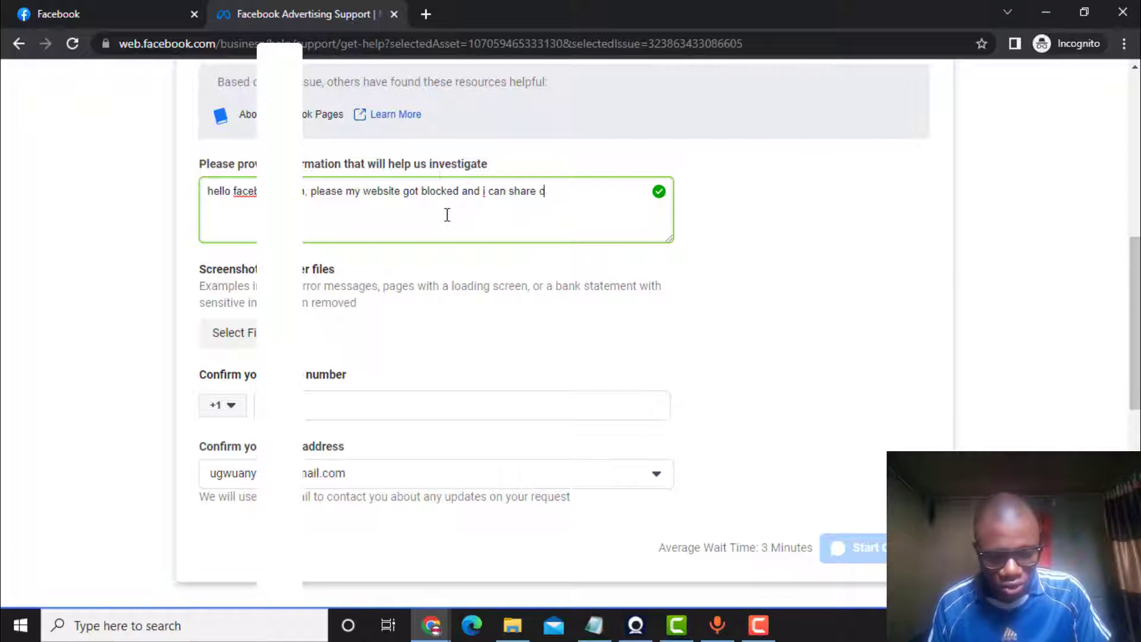
pyautogui.write('r a')
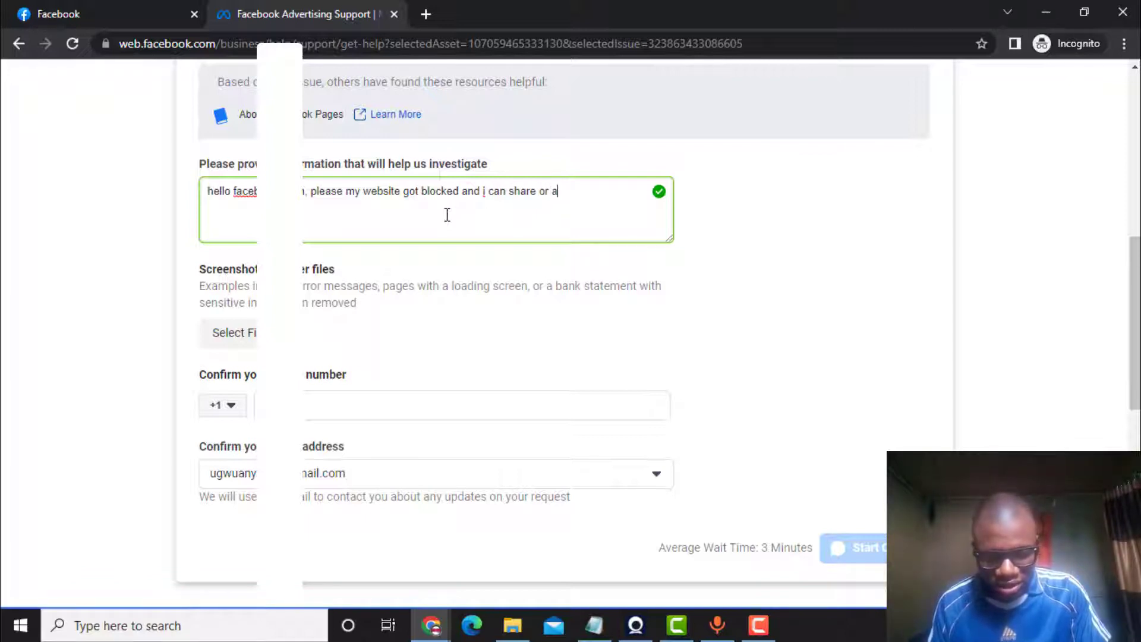
pyautogui.write('dvert')
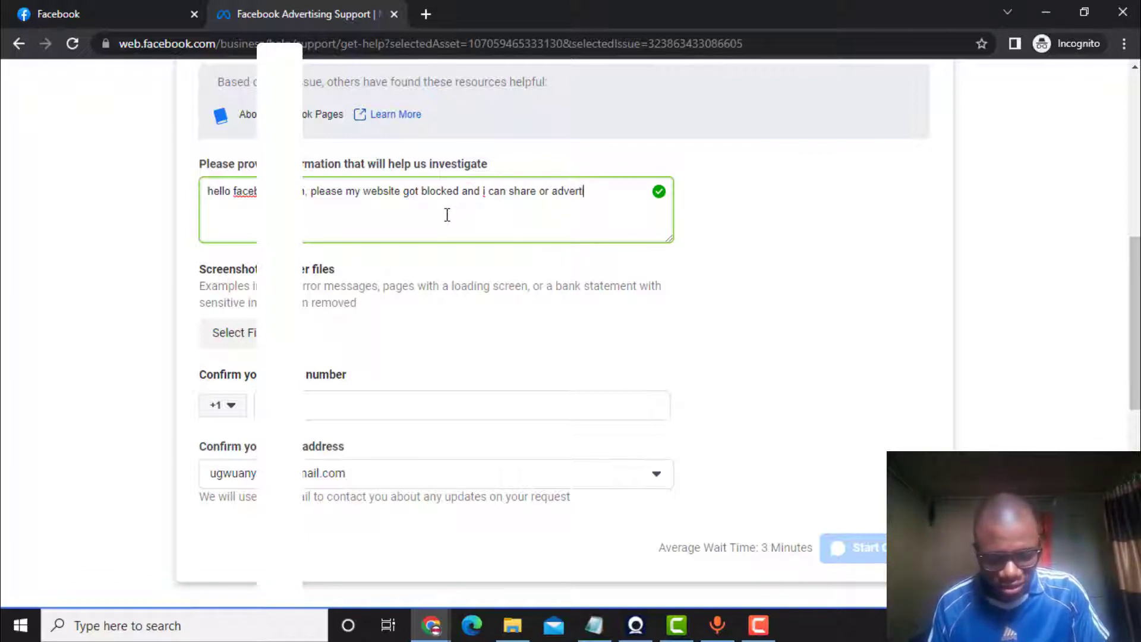
pyautogui.write('ise i')
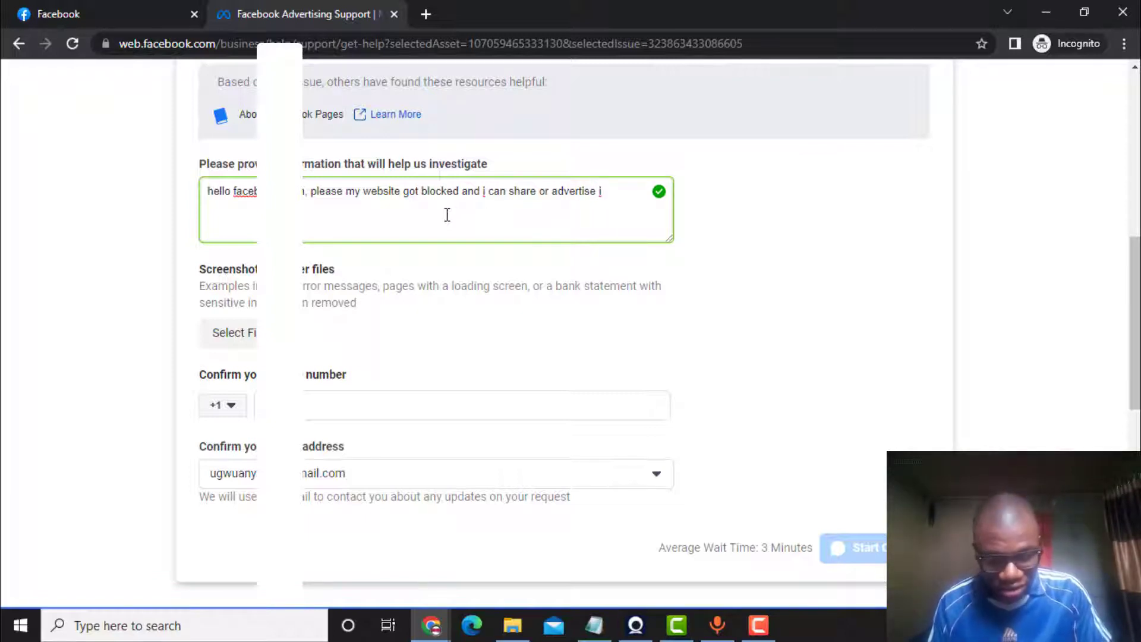
pyautogui.write('t on f')
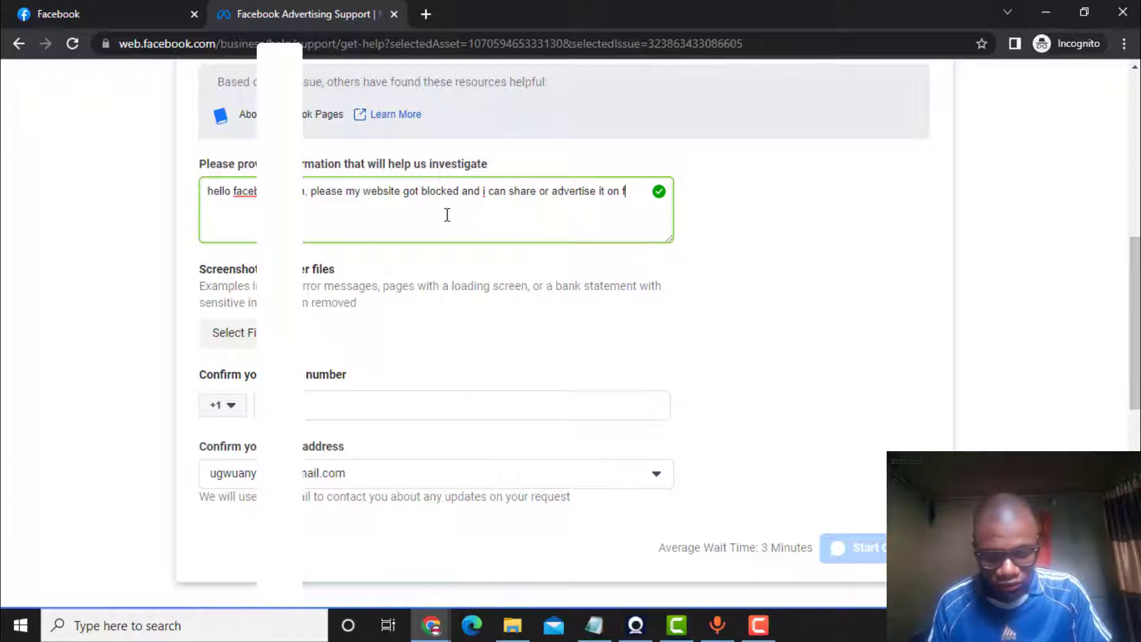
pyautogui.write('acebook')
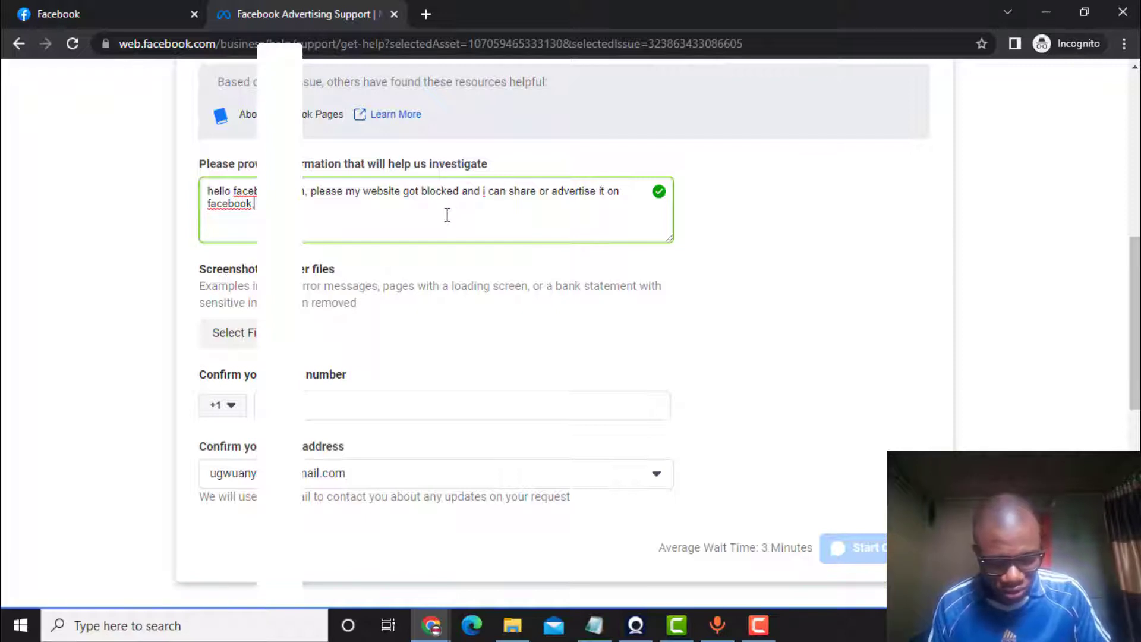
# Step: Add a closing request to the message asking support to "help me to unblock it thanks"
pyautogui.write('.')
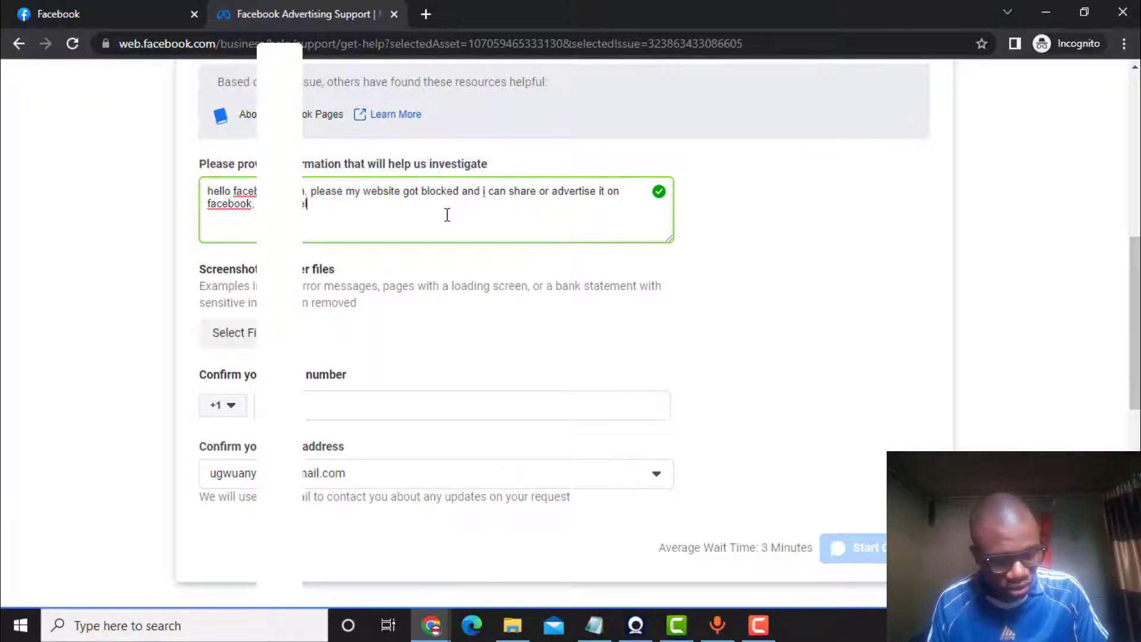
pyautogui.write('lpn')
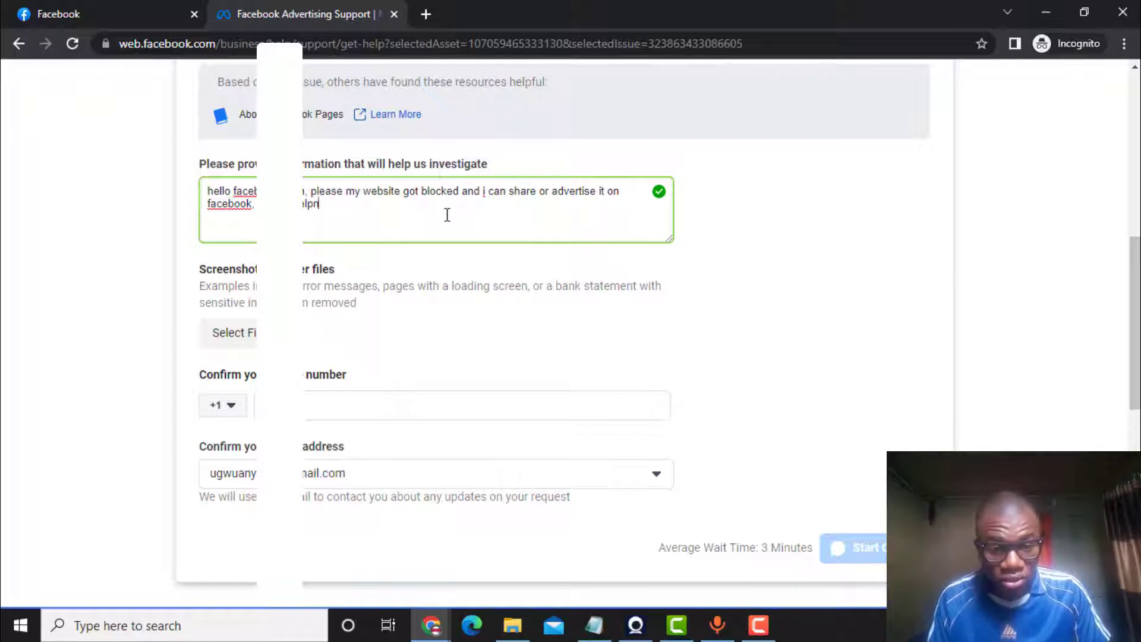
pyautogui.press('BackSpace')
pyautogui.write('me ')
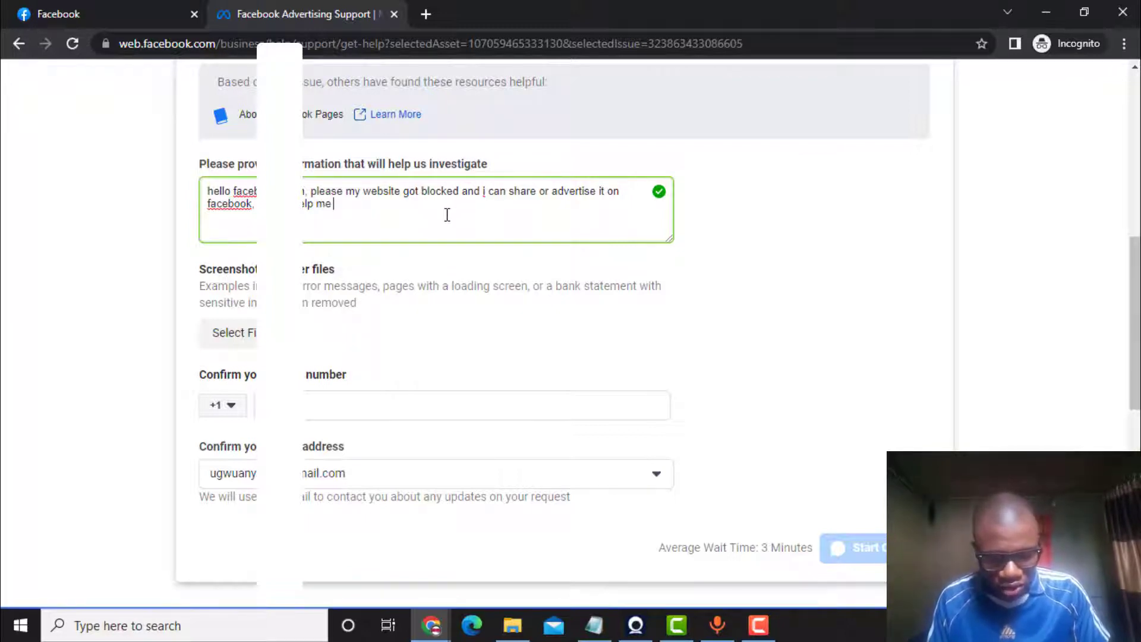
pyautogui.write('to unb')
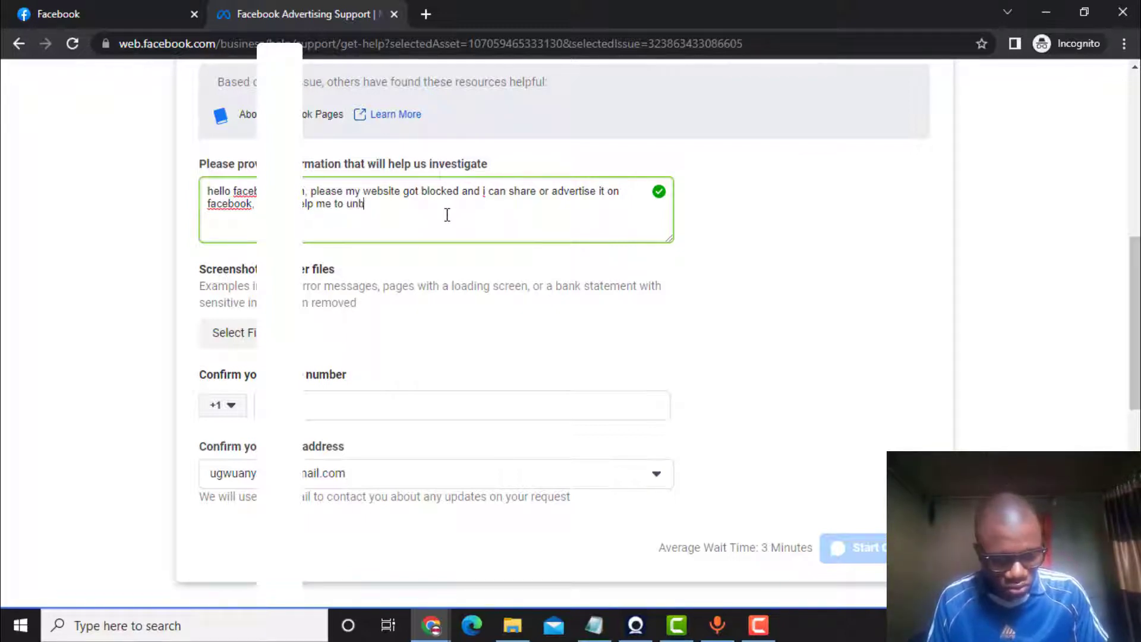
pyautogui.write('lock ')
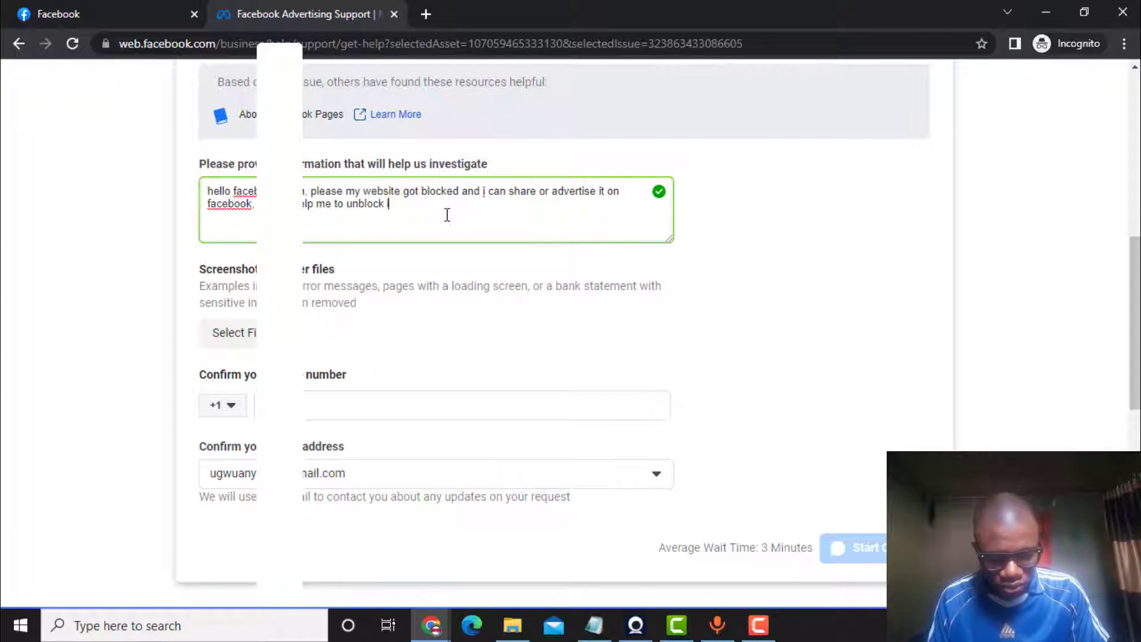
pyautogui.write('it than')
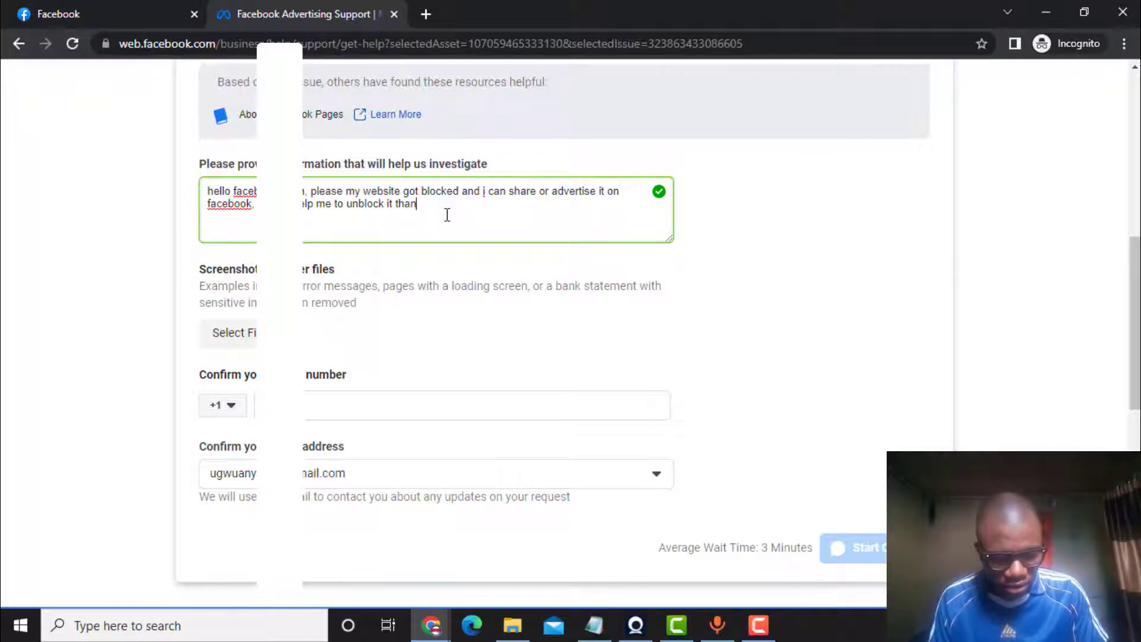
pyautogui.write('ks')
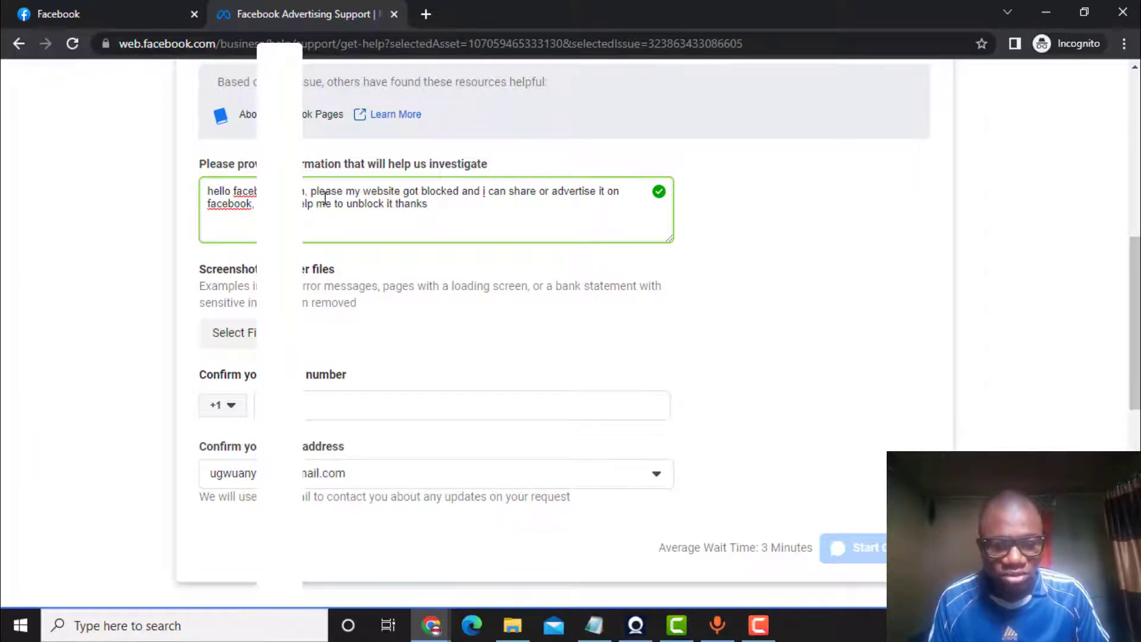
# Step: Extend the investigation message after "thanks" with "and this is the blocked url"
pyautogui.moveTo(324, 196); pyautogui.dragTo(618, 201)
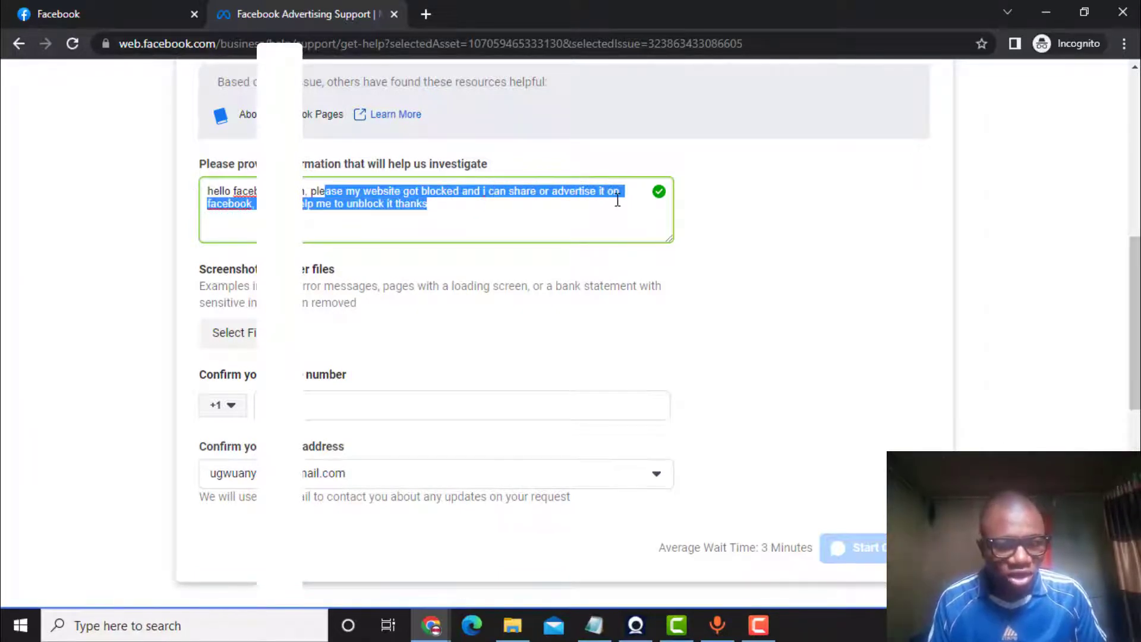
pyautogui.click(499, 211)
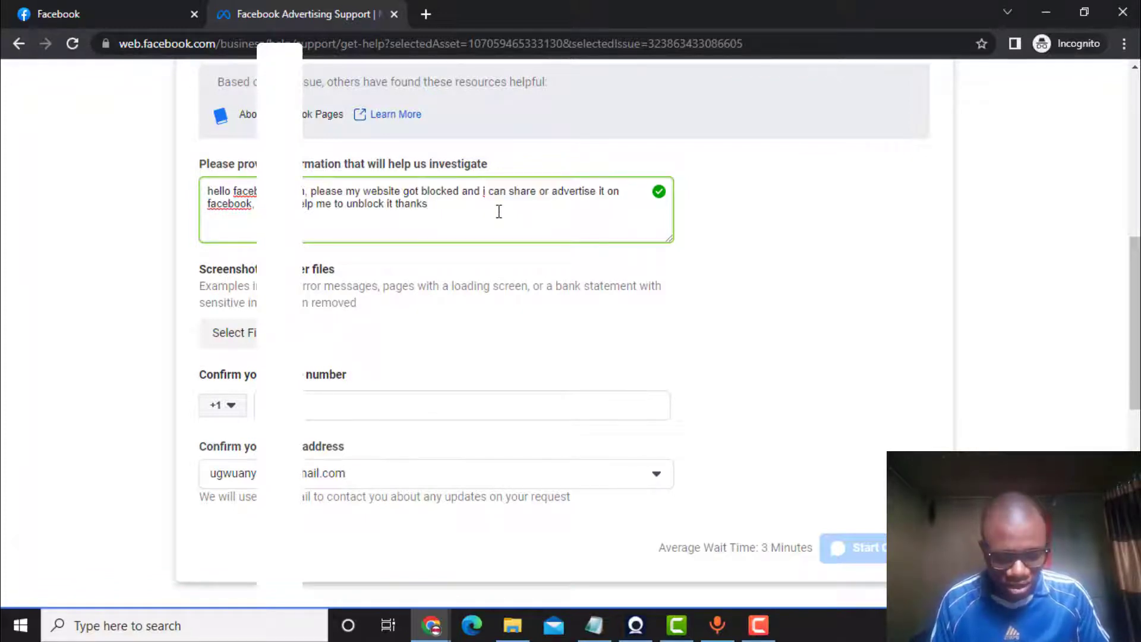
pyautogui.write('and')
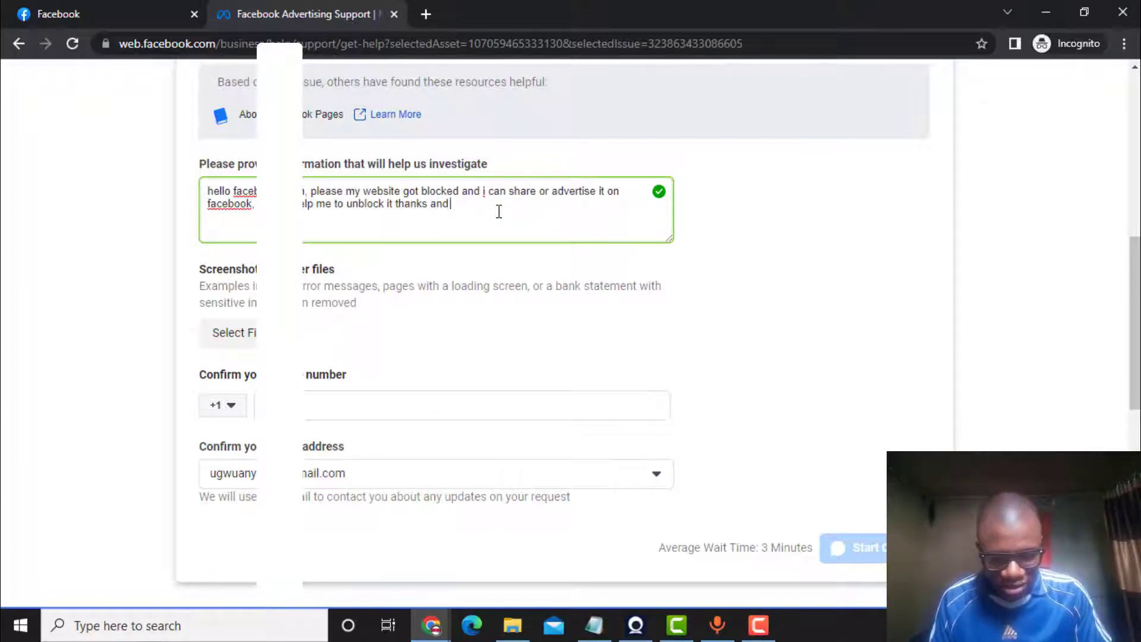
pyautogui.write(' this')
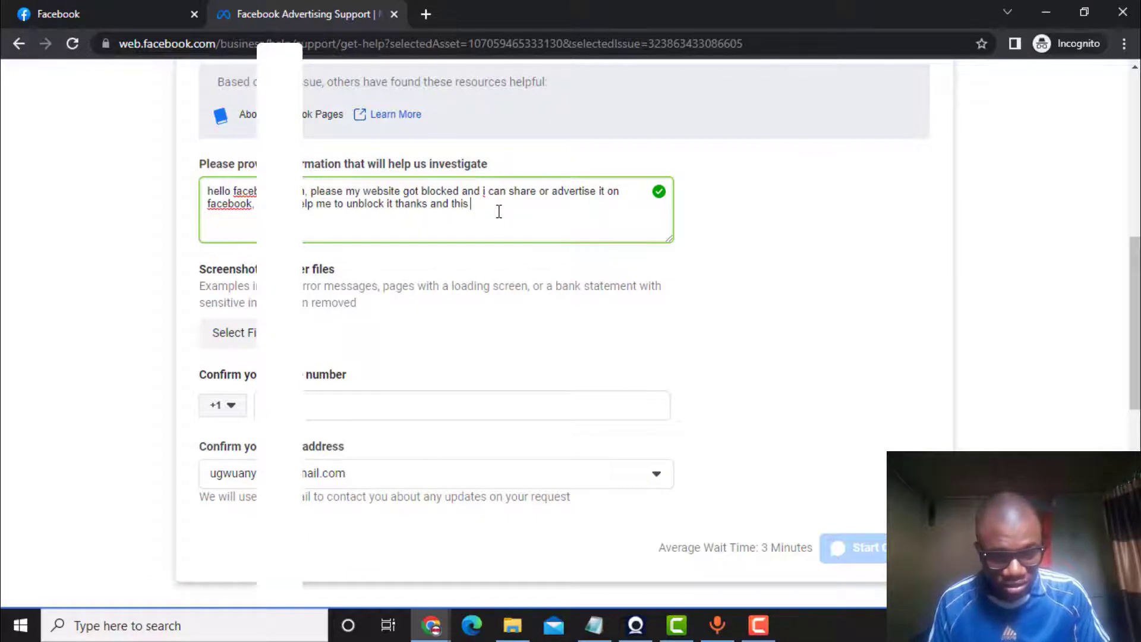
pyautogui.write(' is my w')
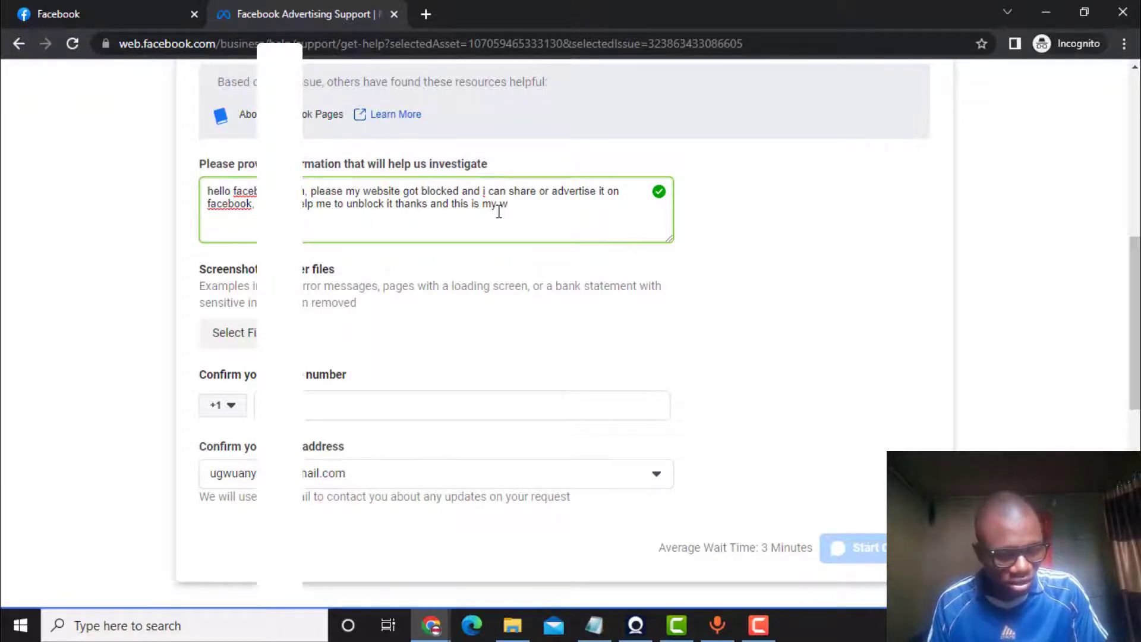
pyautogui.press('BackSpace')
pyautogui.press('BackSpace')
pyautogui.press('BackSpace')
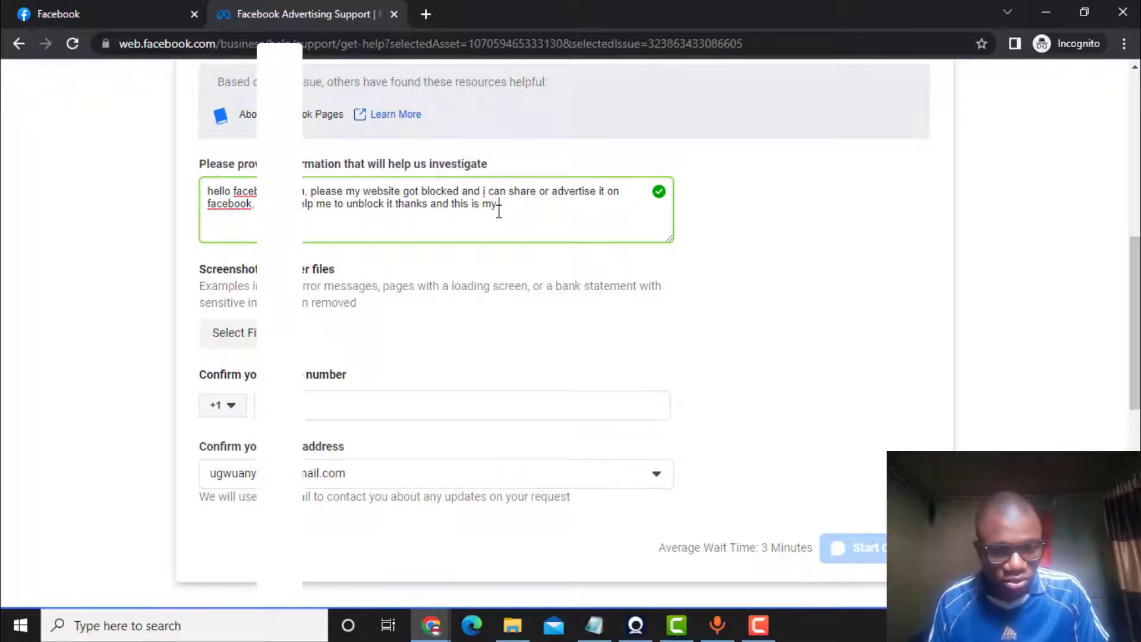
pyautogui.write('the b')
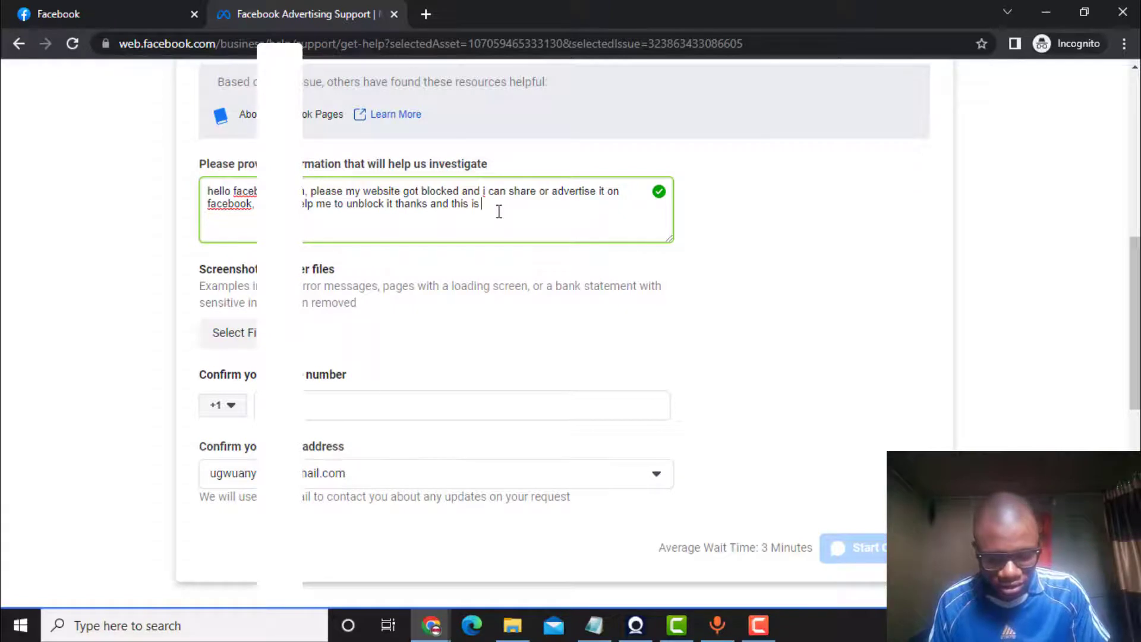
pyautogui.write('lo')
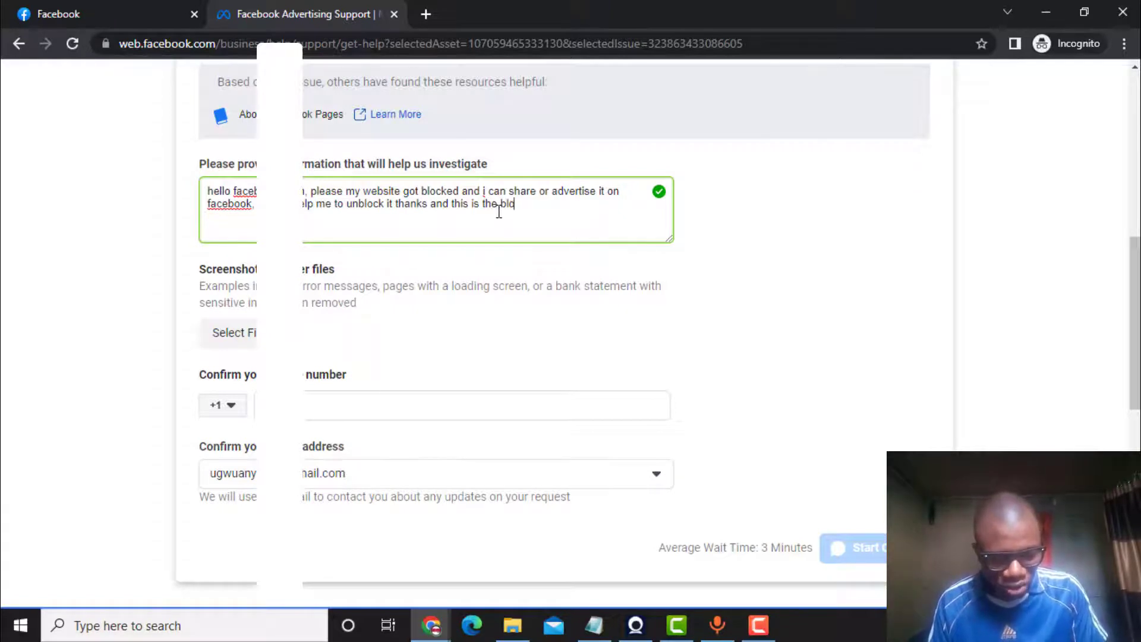
pyautogui.write('cked')
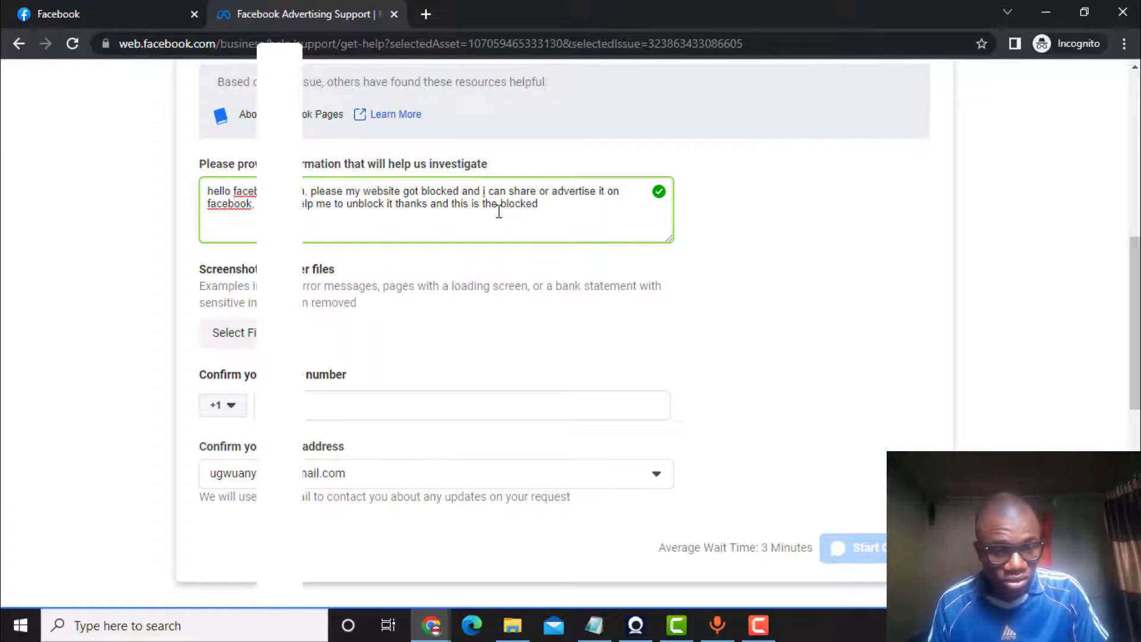
pyautogui.write(' url')
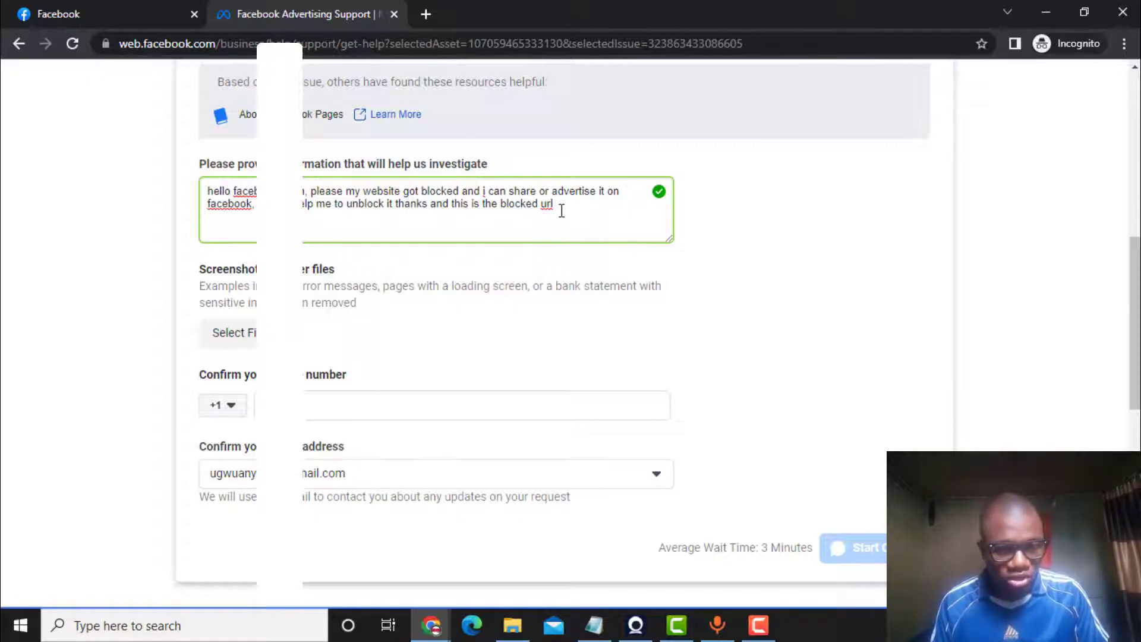
pyautogui.write(' www')
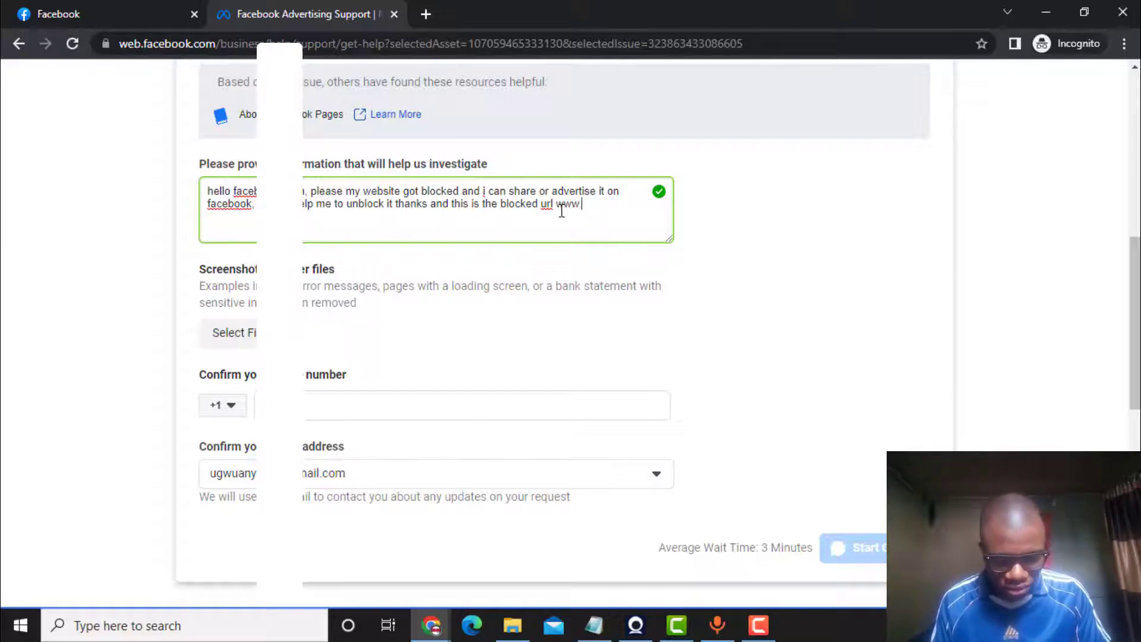
pyautogui.write('.domai')
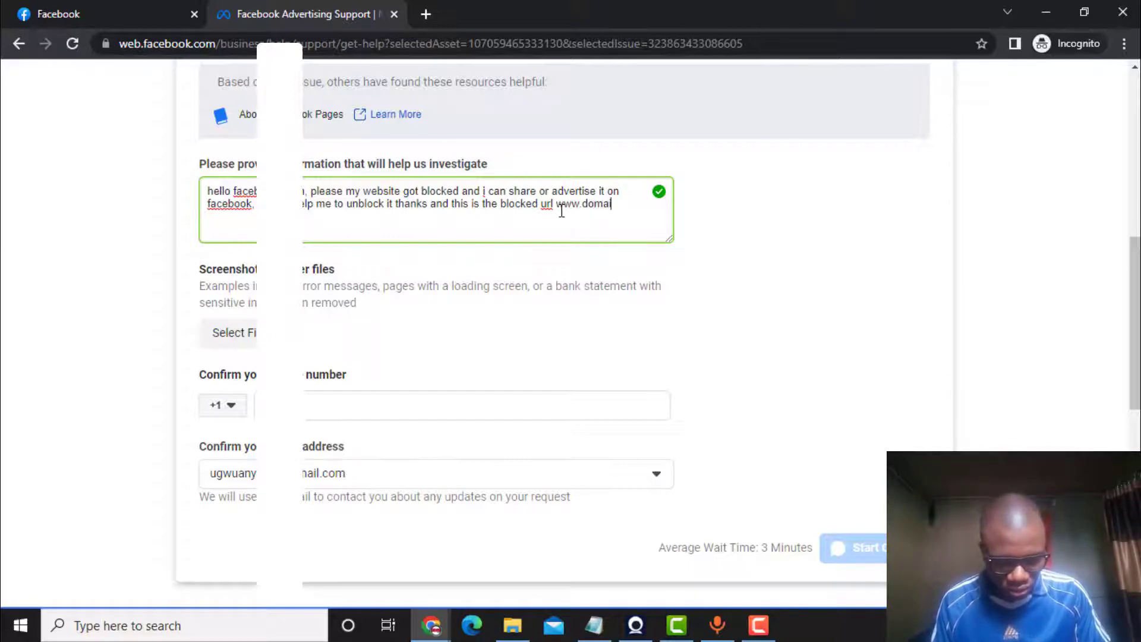
pyautogui.write('n.com')
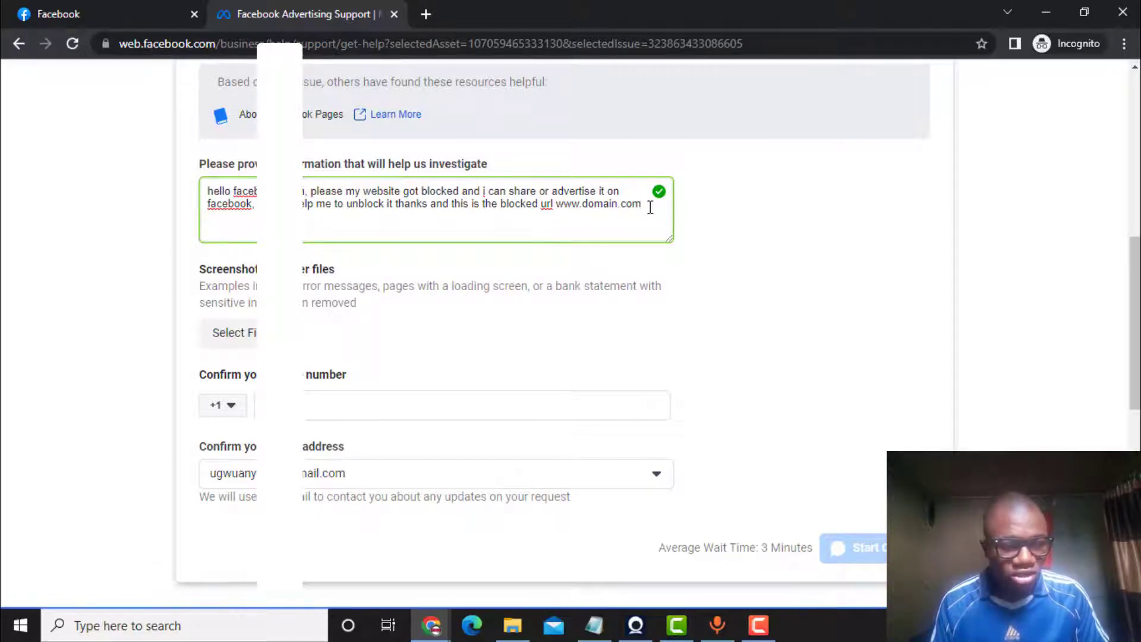
pyautogui.moveTo(642, 204); pyautogui.dragTo(564, 205)
pyautogui.click(566, 224)
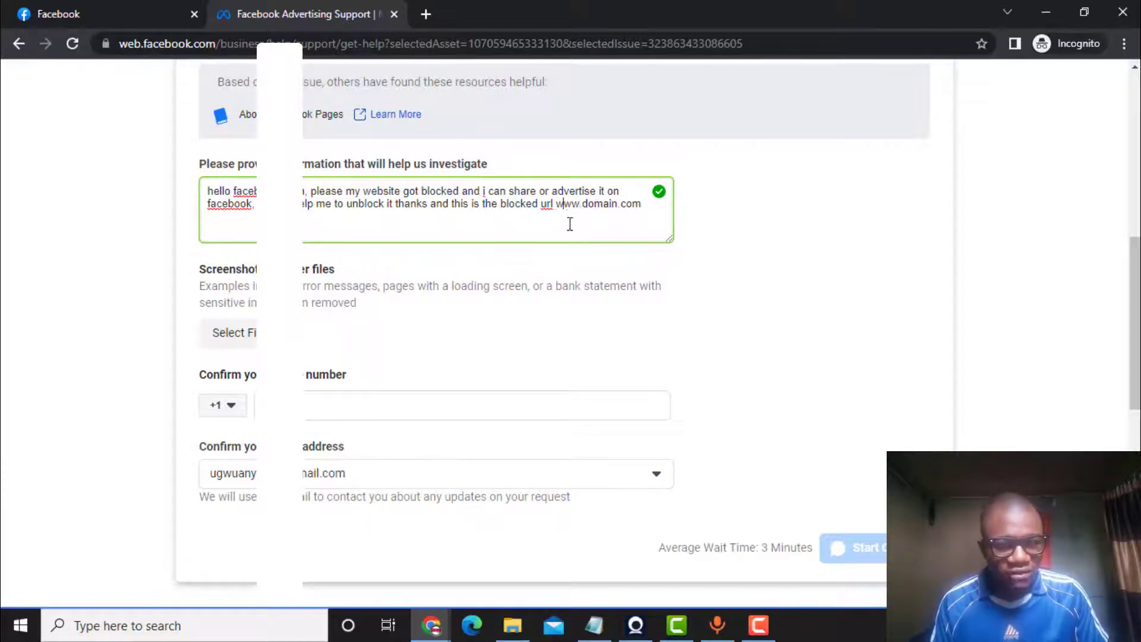
# Step: Set the phone number's country code to Nigeria (+234) and enter the contact's phone number
pyautogui.scroll(-2, 213, 303)
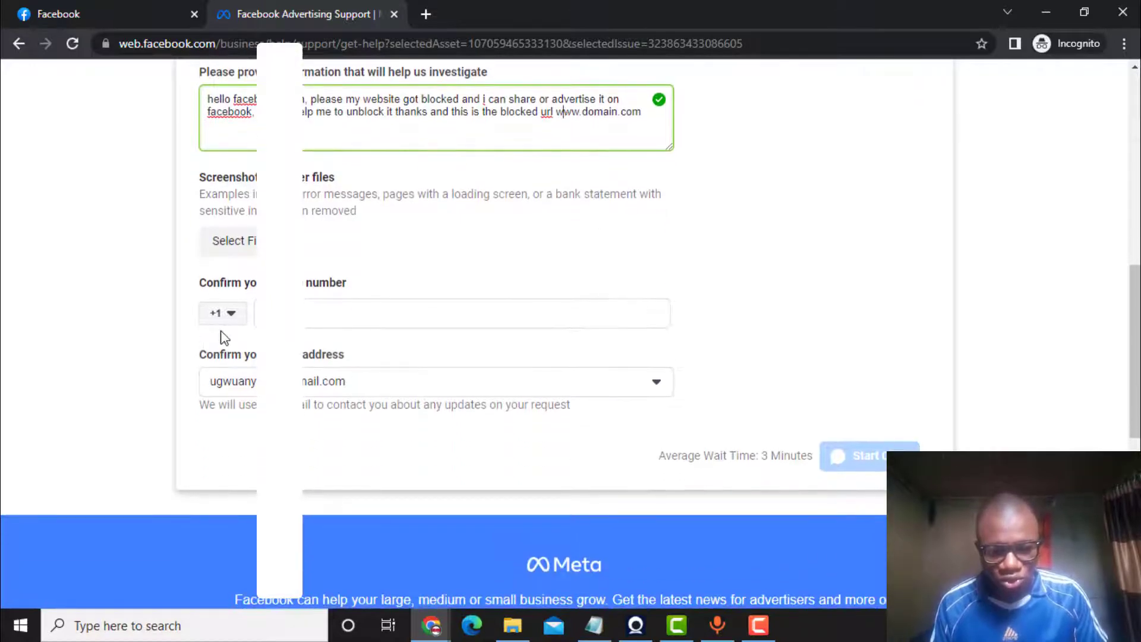
pyautogui.click(225, 326)
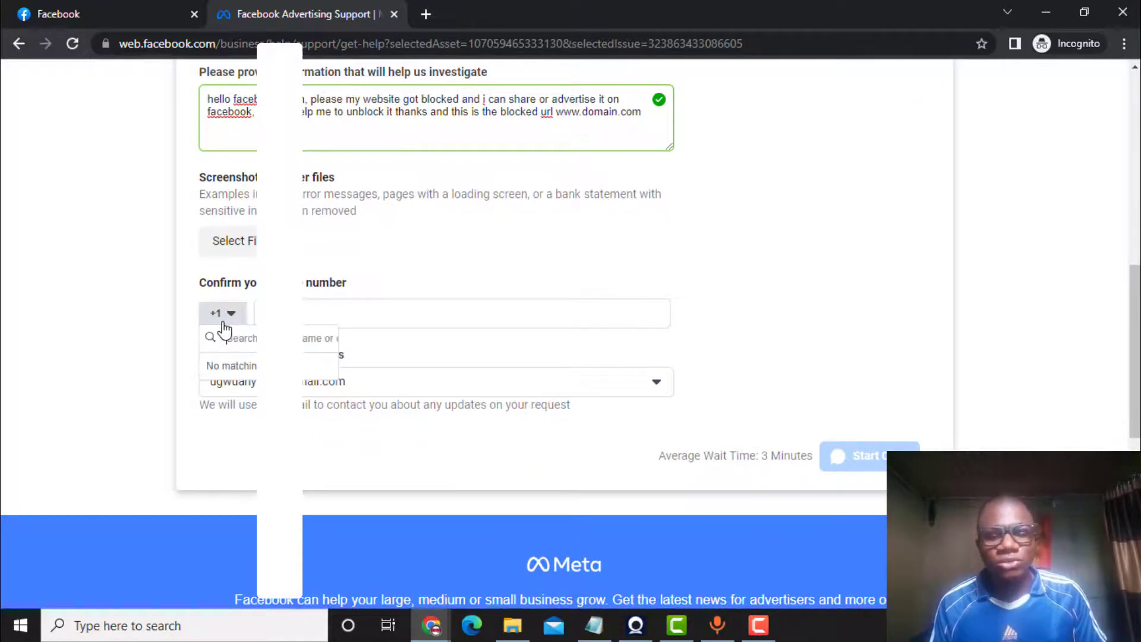
pyautogui.write('nige')
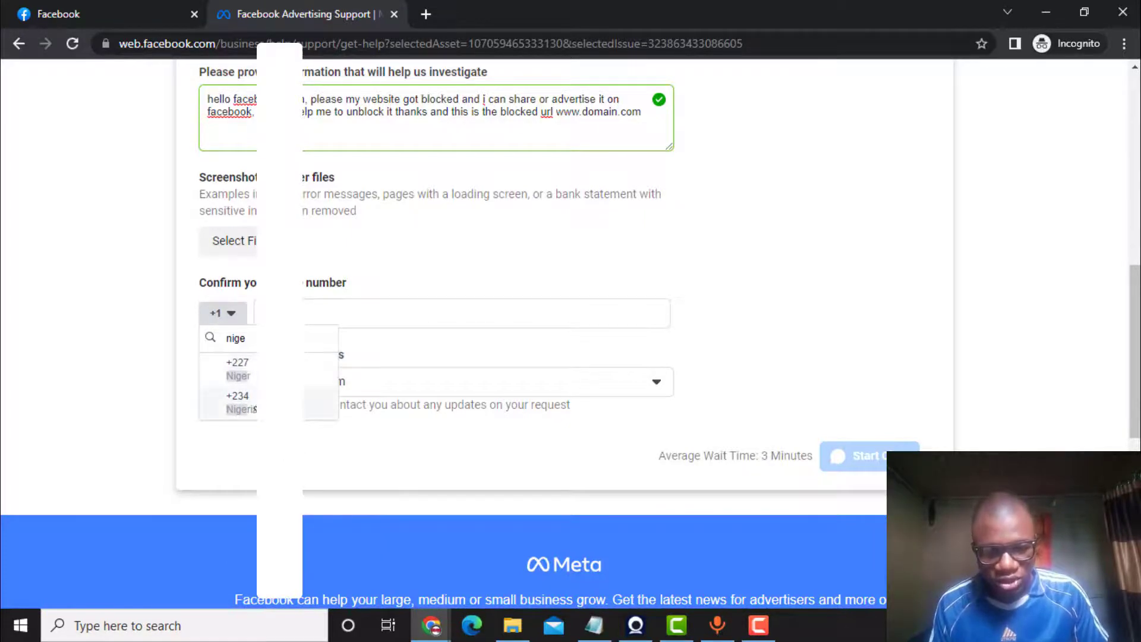
pyautogui.click(297, 403)
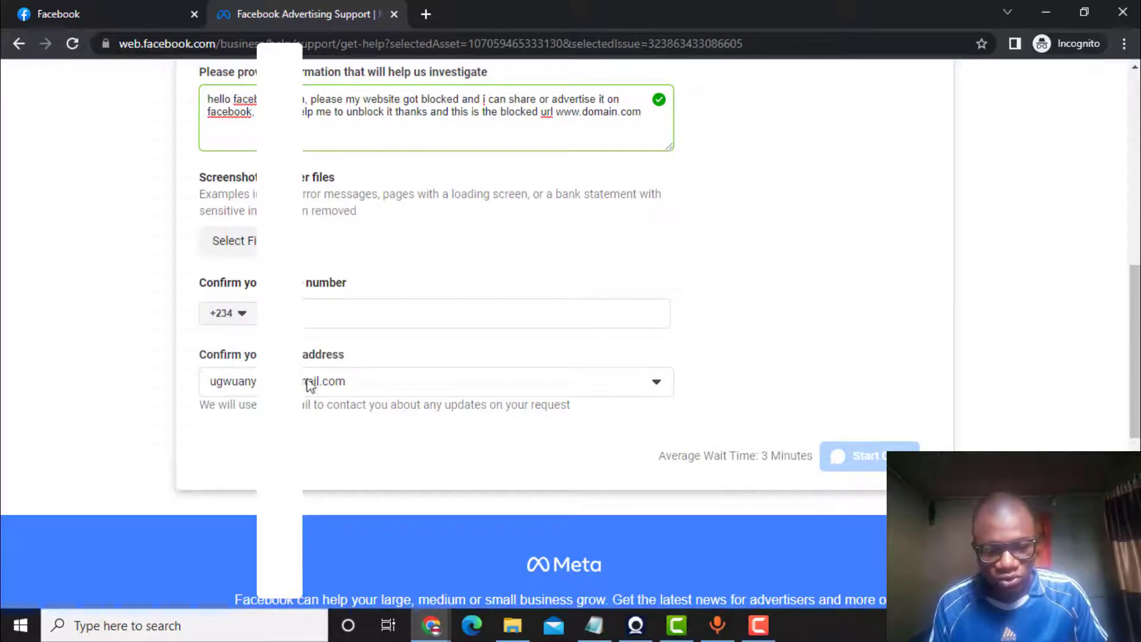
pyautogui.click(344, 314)
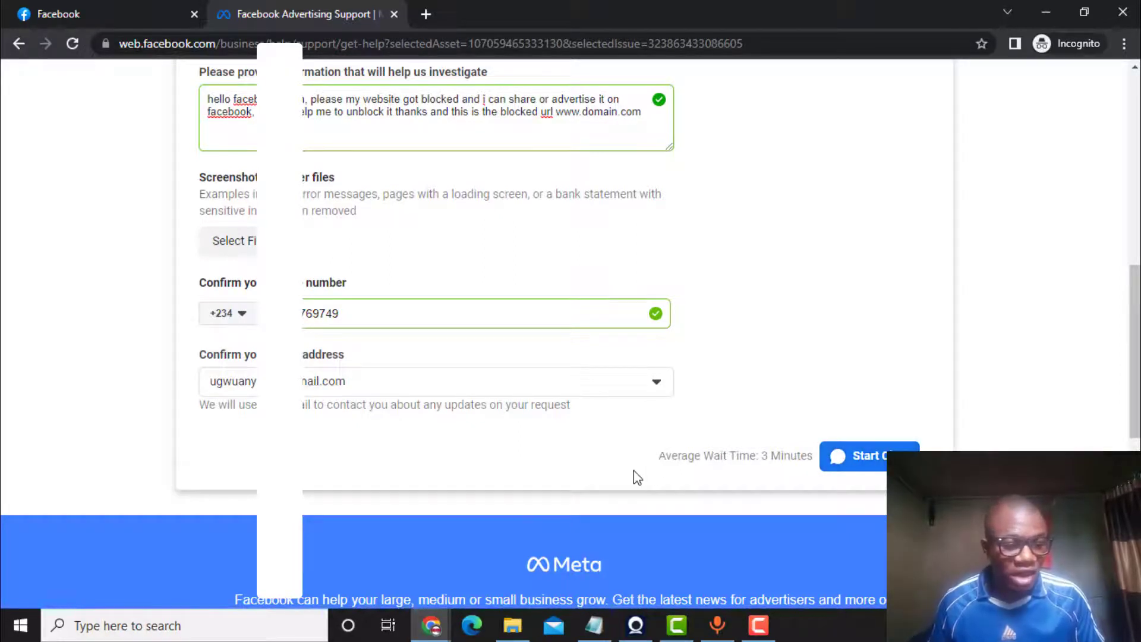
pyautogui.moveTo(659, 457); pyautogui.dragTo(813, 449)
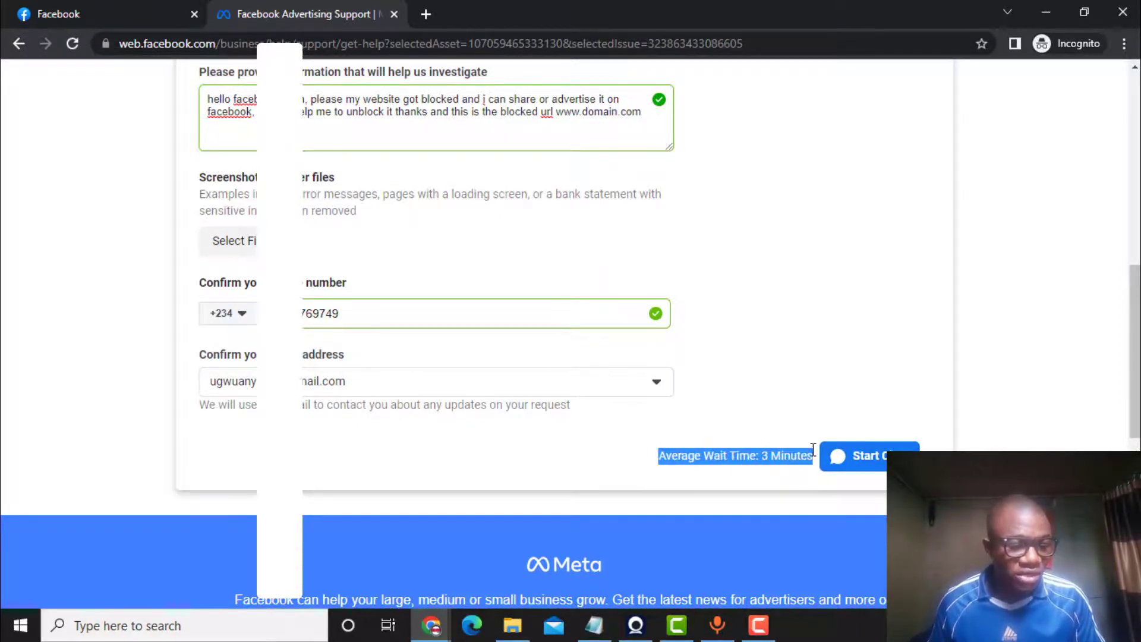
pyautogui.click(815, 414)
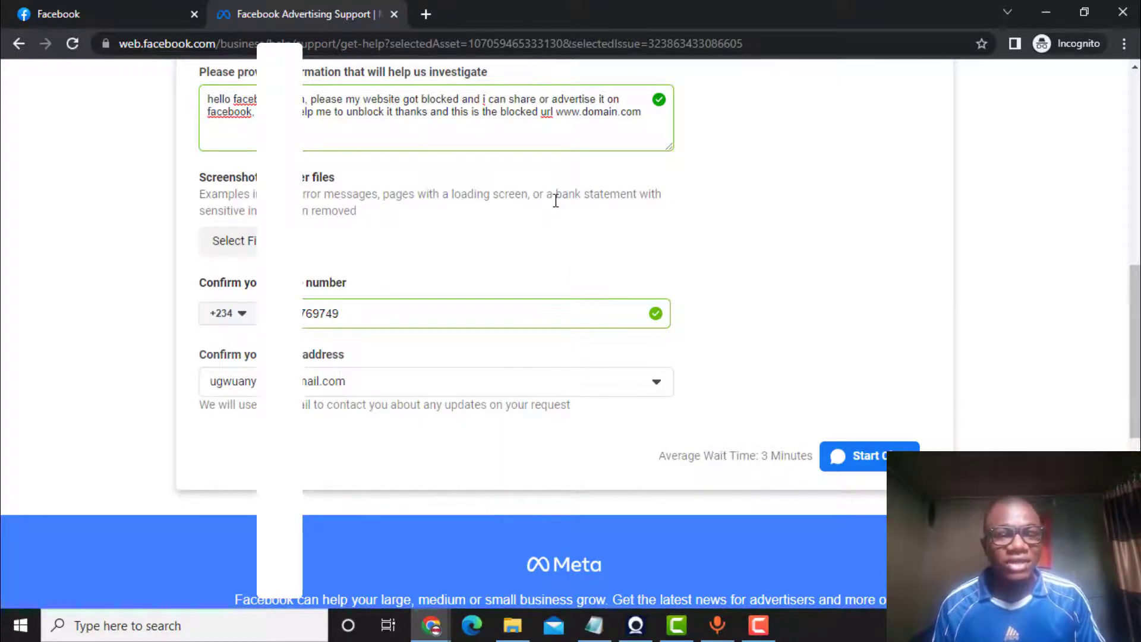
# Step: Load facebook.com in a new browser tab and open the Facebook Business Support conversation from the chats
pyautogui.click(425, 17)
pyautogui.write('facebook.com')
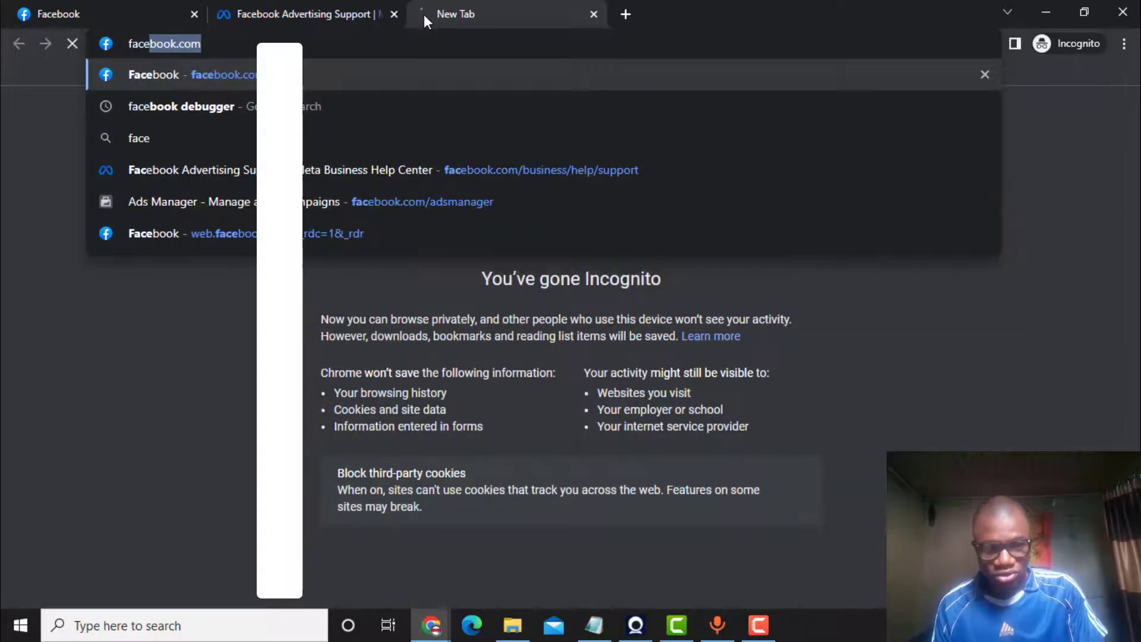
pyautogui.press('Return')
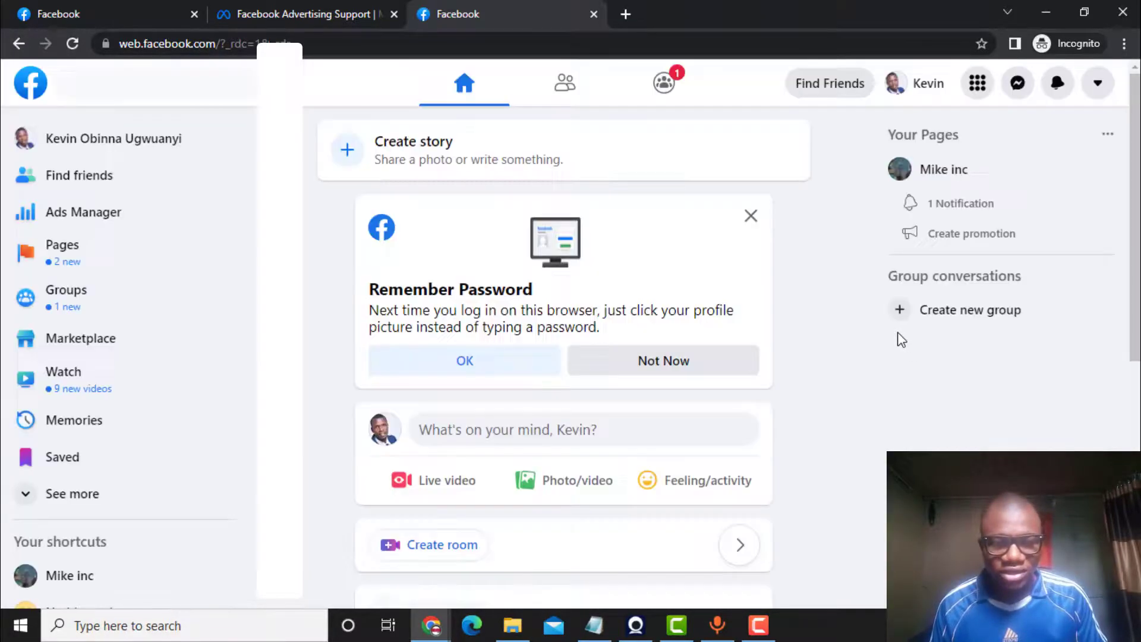
pyautogui.click(1018, 84)
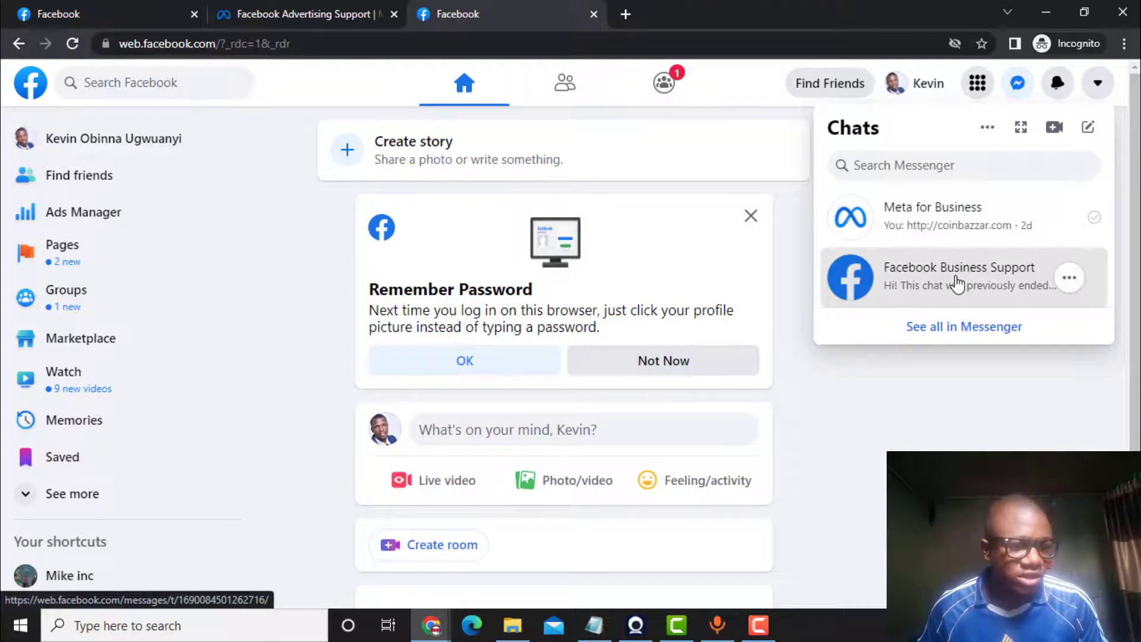
pyautogui.click(957, 285)
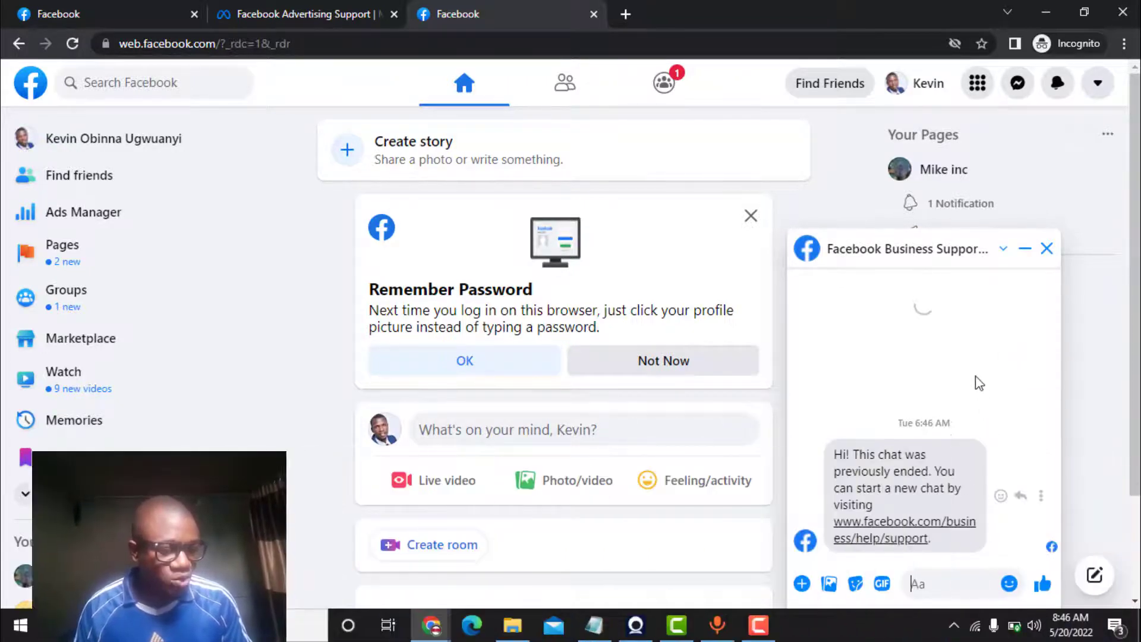
# Step: Look through the Facebook Business Support chat history for the message asking to unblock the website
pyautogui.moveTo(1045, 538)
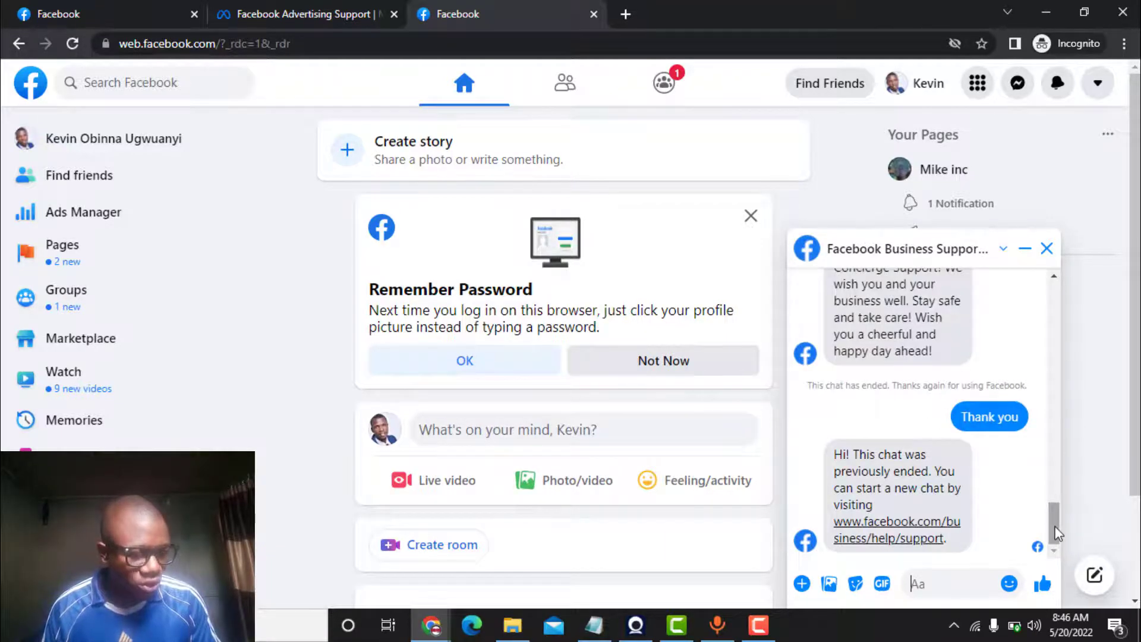
pyautogui.moveTo(1055, 533); pyautogui.dragTo(1037, 178)
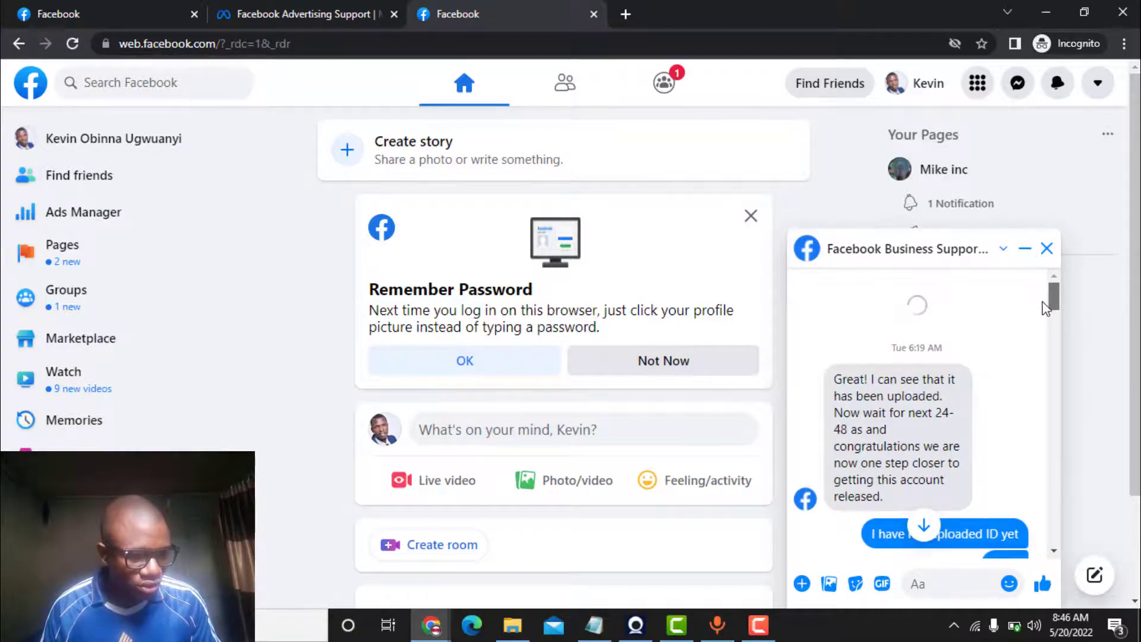
pyautogui.scroll(-1, 1051, 324)
pyautogui.moveTo(1054, 336); pyautogui.dragTo(1057, 372)
pyautogui.scroll(-15, 1058, 371)
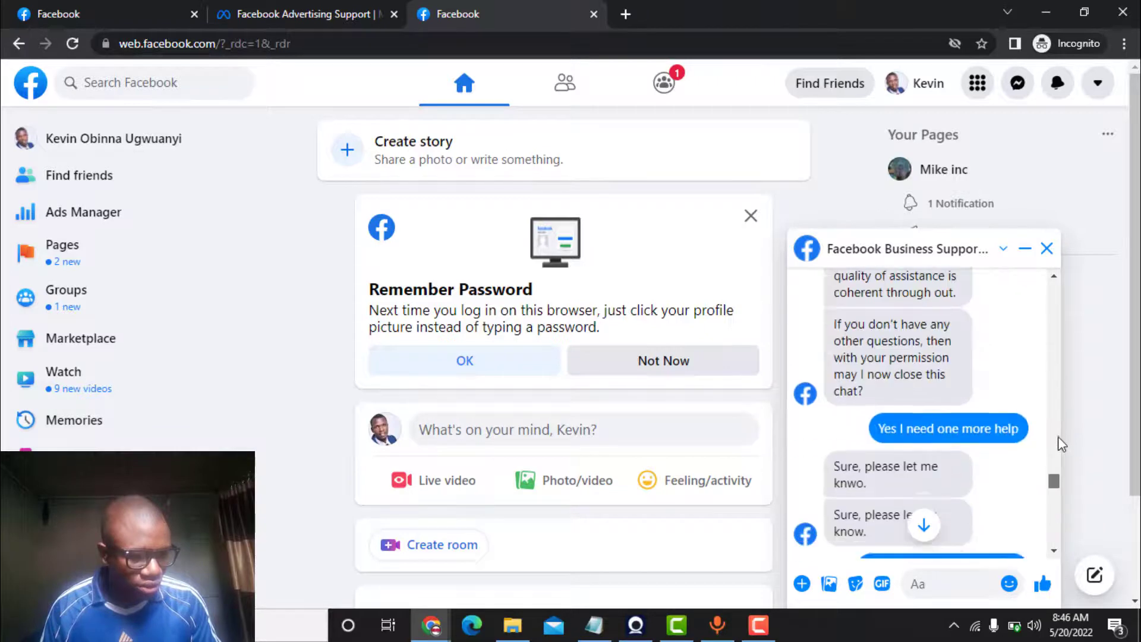
pyautogui.scroll(-3, 1061, 449)
pyautogui.scroll(4, 1060, 445)
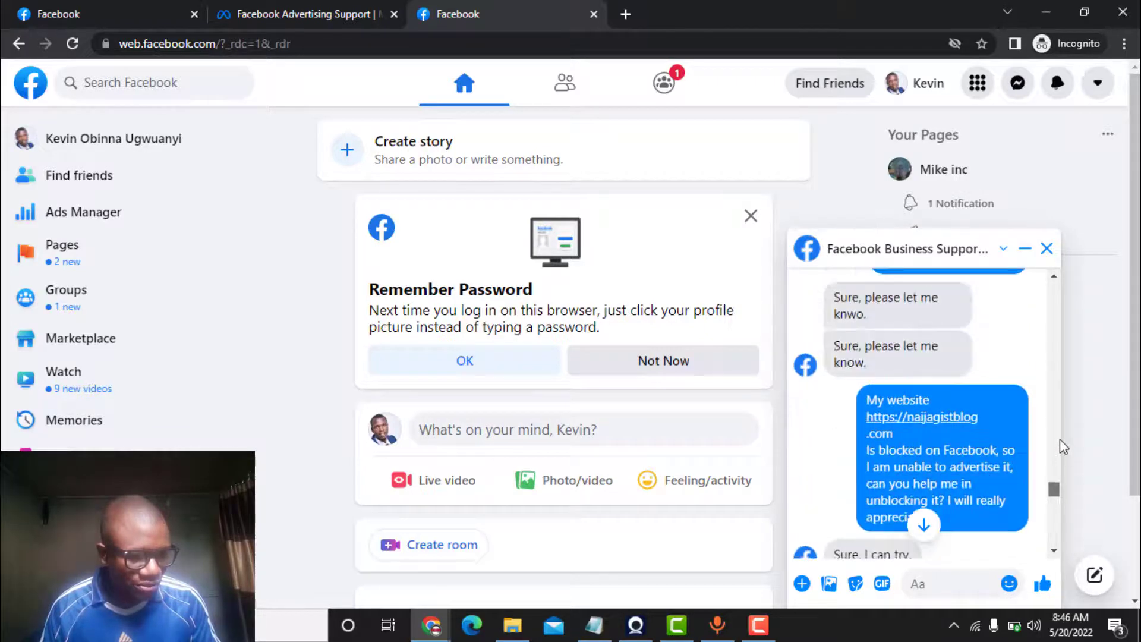
pyautogui.scroll(5, 1058, 439)
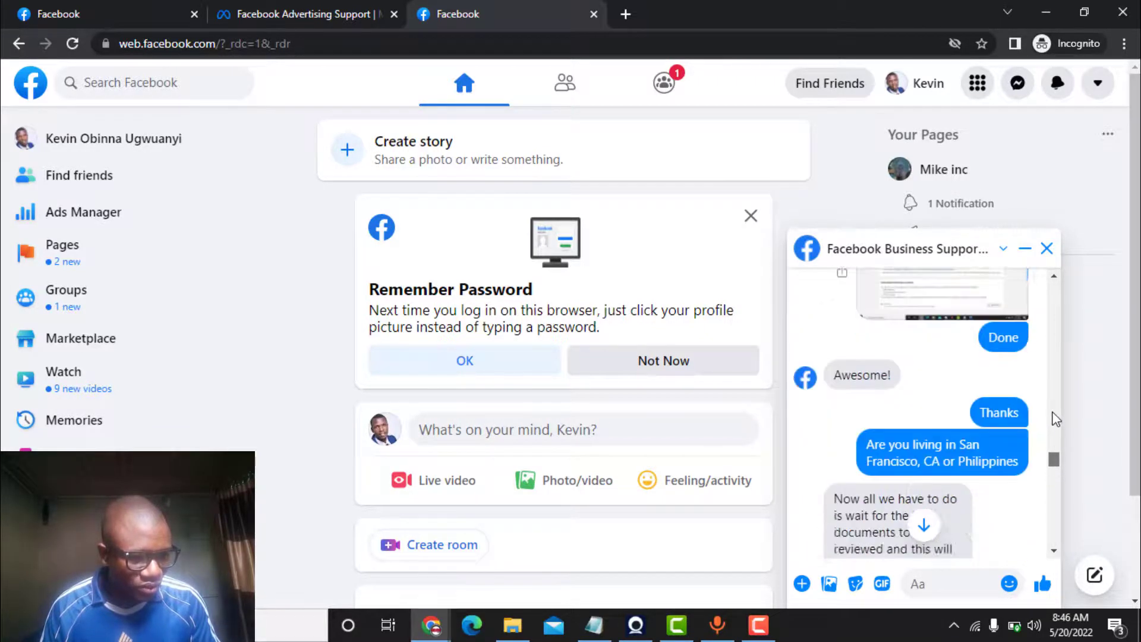
pyautogui.scroll(-2, 1058, 445)
pyautogui.scroll(-10, 1058, 446)
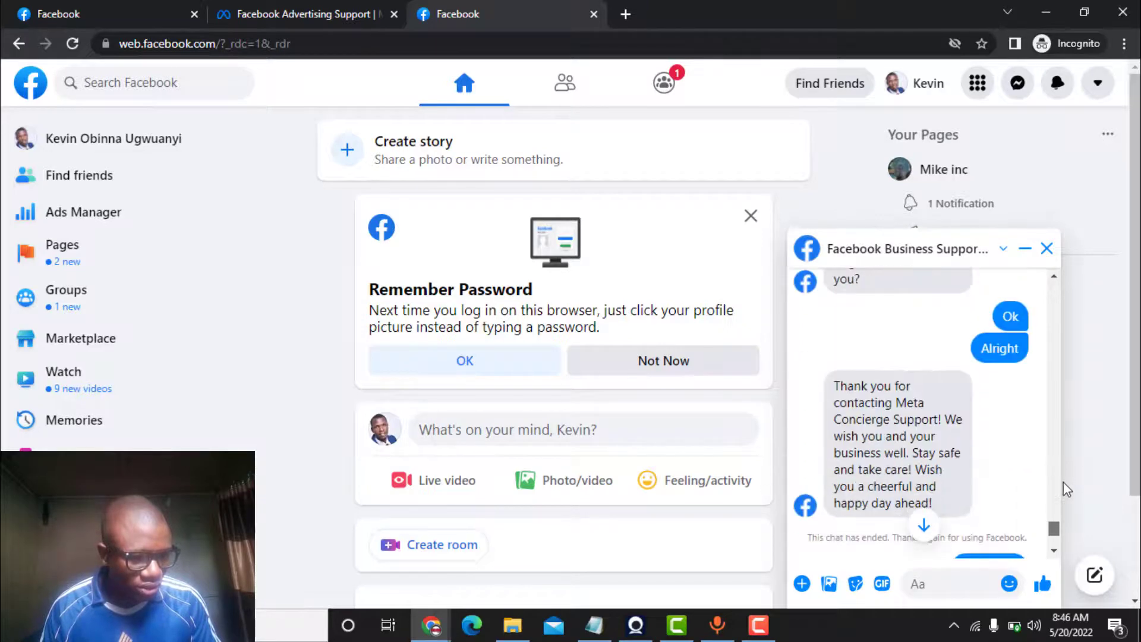
pyautogui.scroll(3, 1049, 467)
pyautogui.scroll(-3, 1048, 467)
pyautogui.scroll(5, 1046, 458)
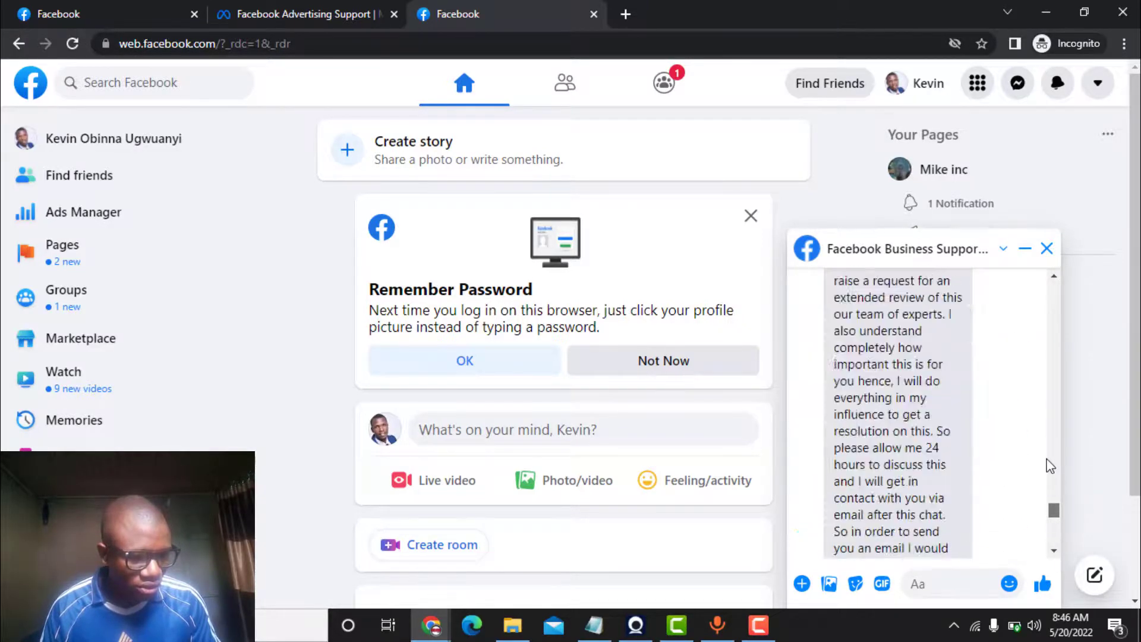
pyautogui.scroll(-2, 1044, 445)
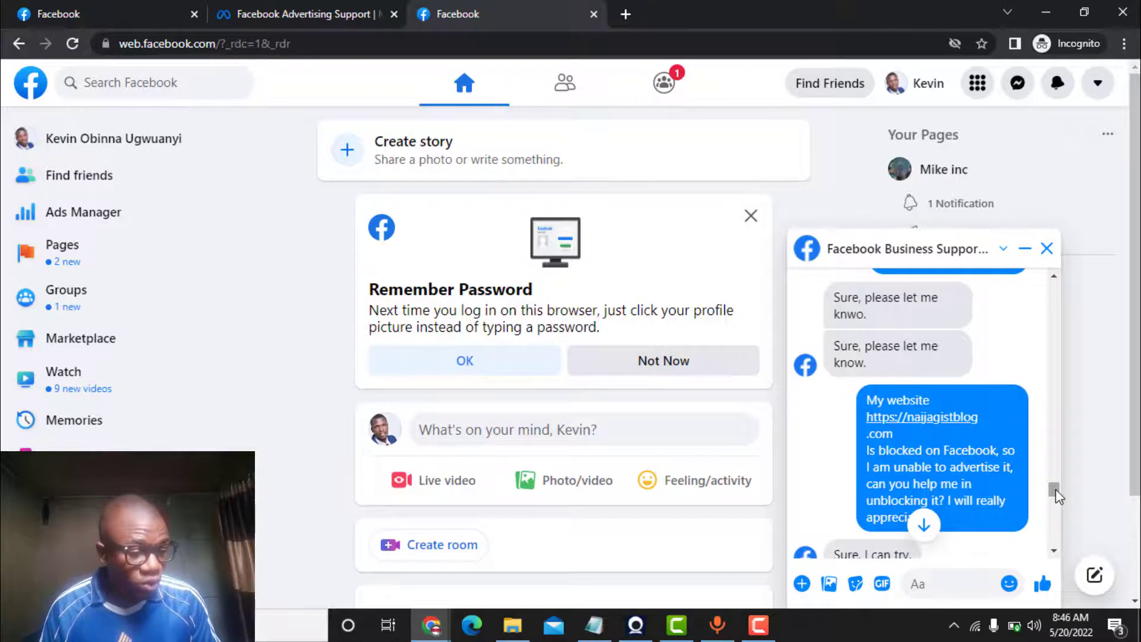
# Step: Read the website unblocking request in the chat and the support agent's replies about the extended review
pyautogui.moveTo(1056, 490); pyautogui.dragTo(1055, 493)
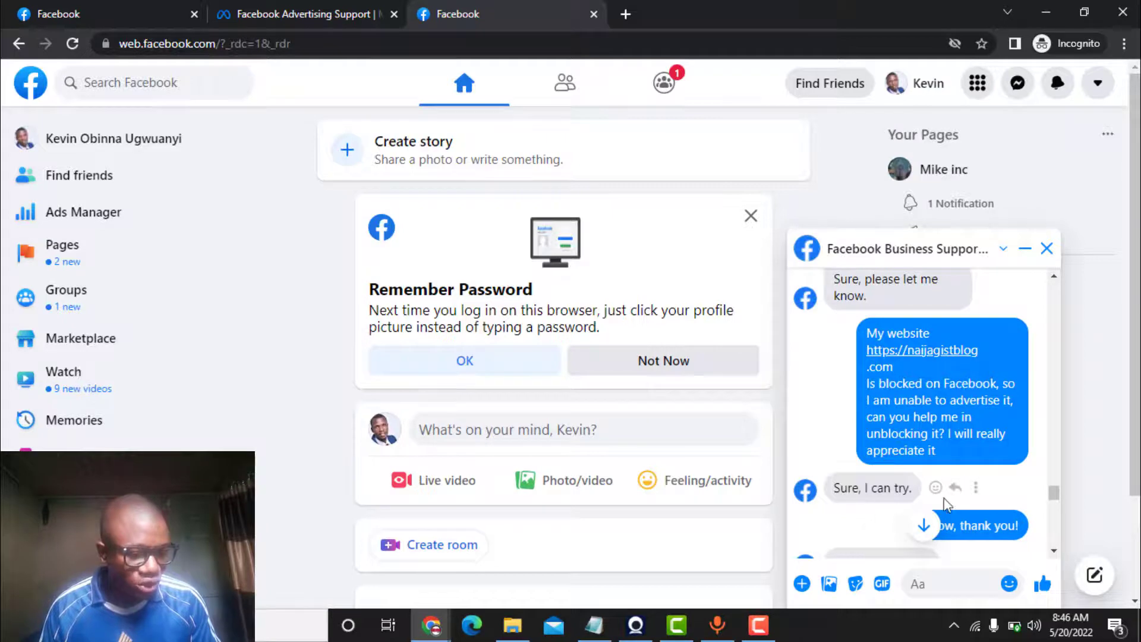
pyautogui.scroll(-2, 1054, 505)
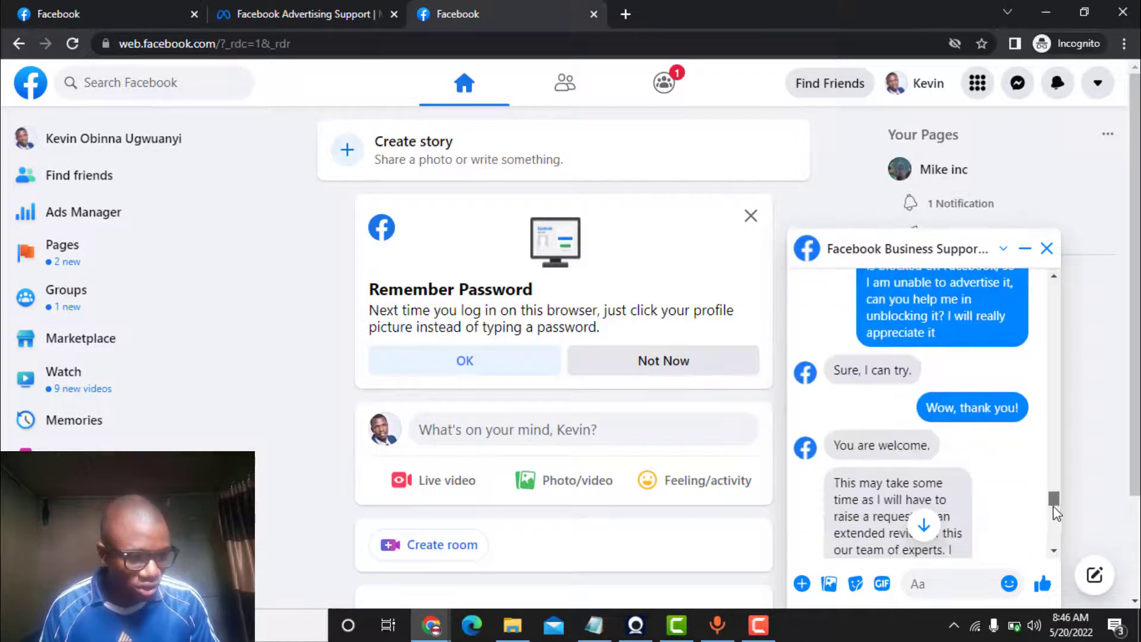
pyautogui.scroll(-4, 1054, 508)
pyautogui.scroll(3, 1054, 508)
pyautogui.scroll(-1, 1054, 501)
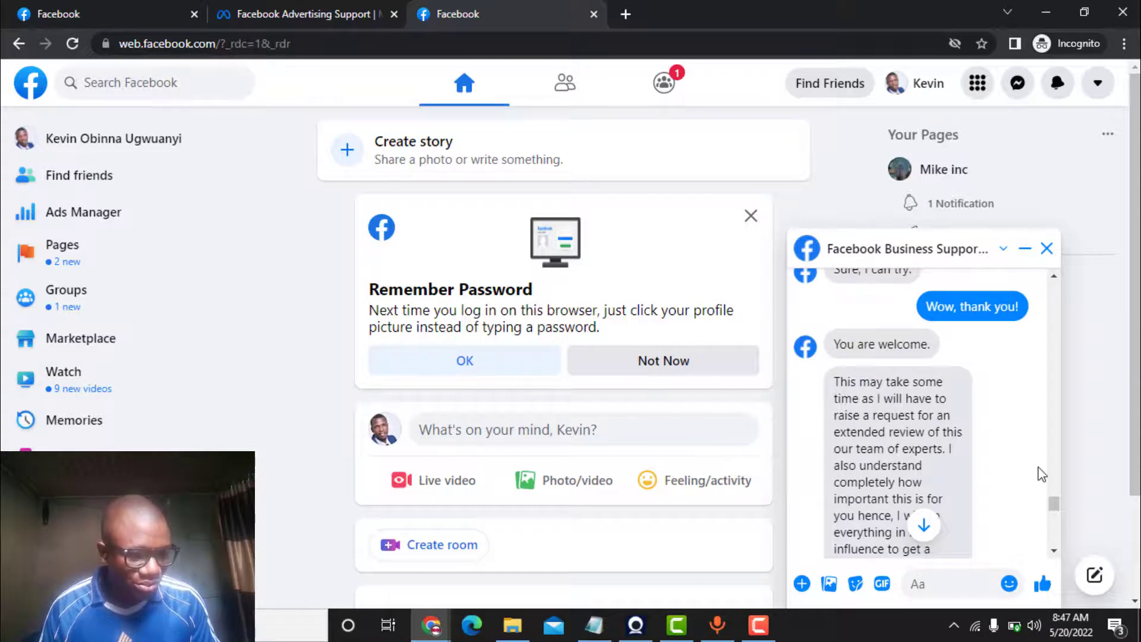
pyautogui.scroll(-2, 1060, 505)
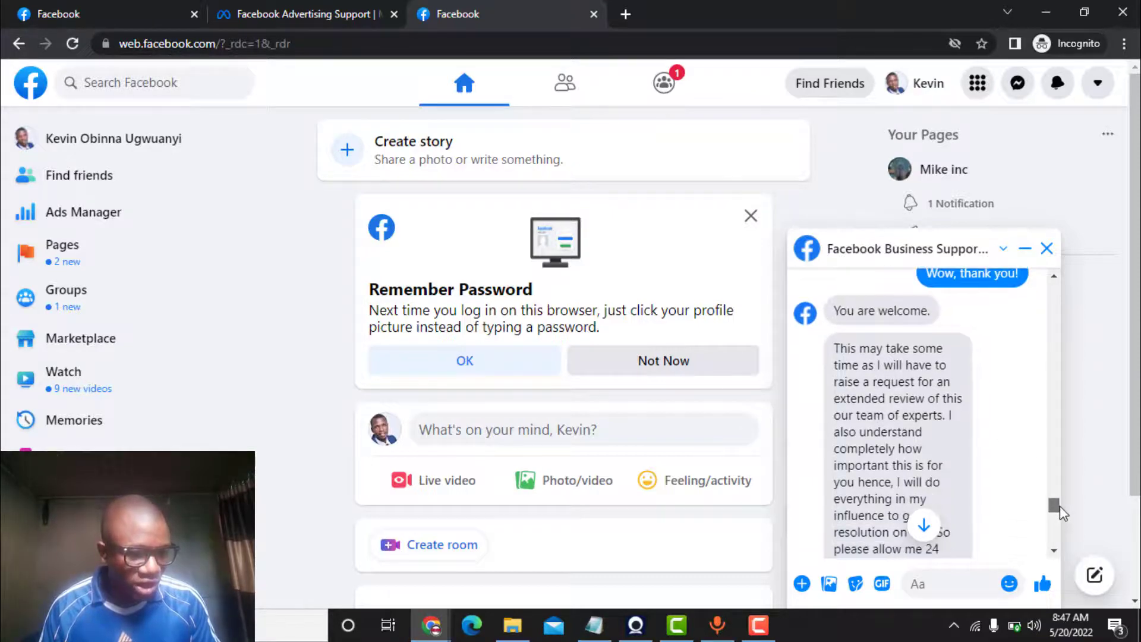